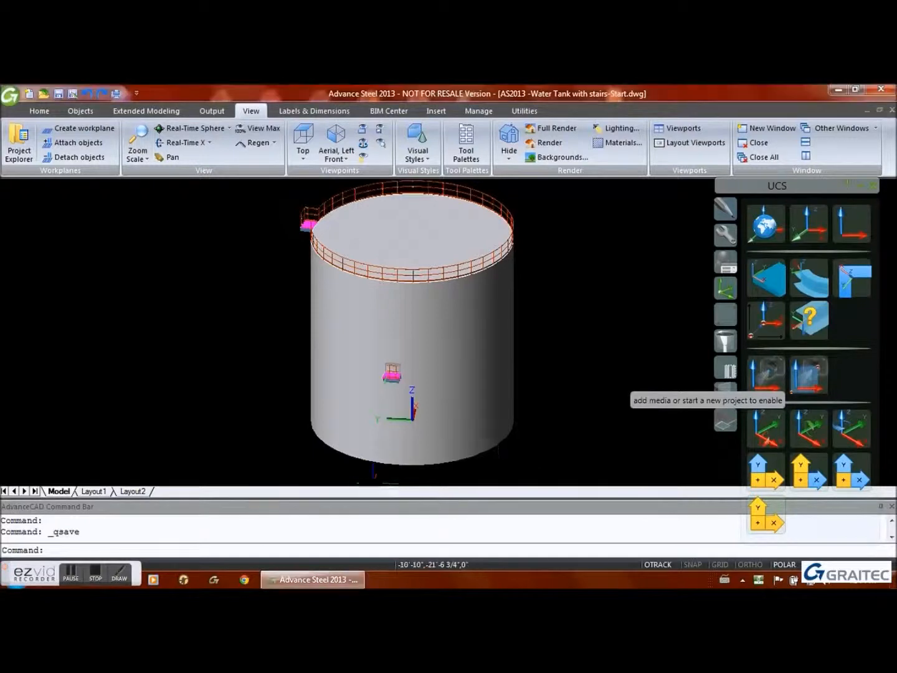
- Switch the model's visual style to 2D Wireframe
{"action": "left_click", "coordinate": [422, 157]}
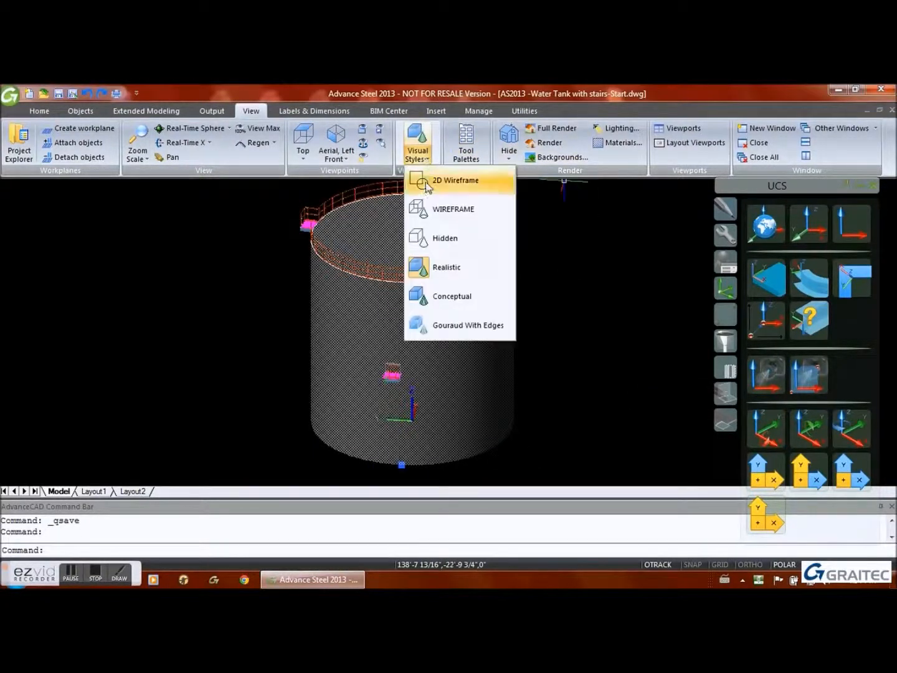
{"action": "left_click", "coordinate": [427, 182]}
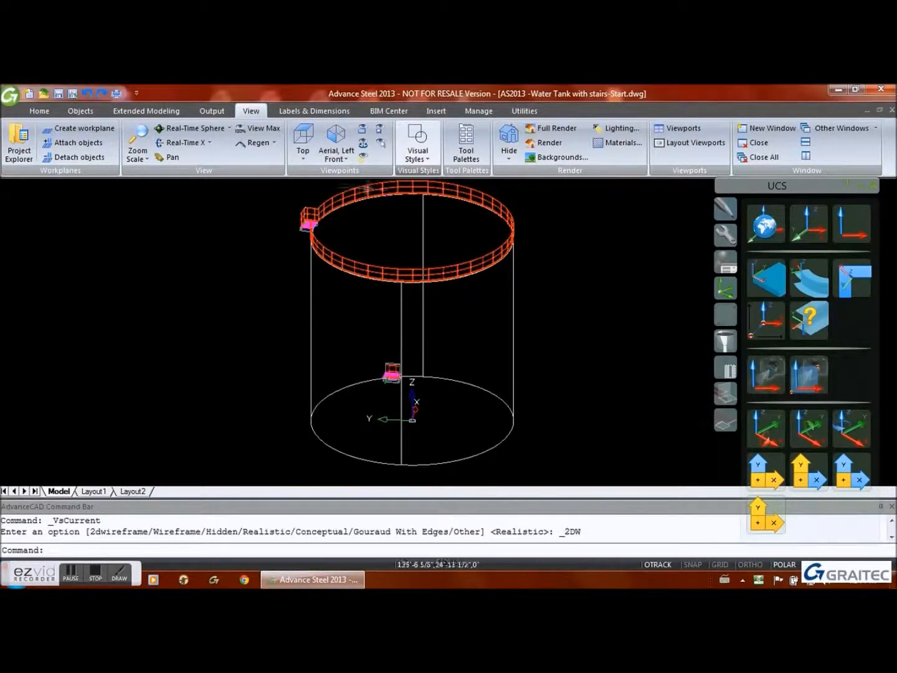
- Create a spiral stair centred at 0,0,0 with a height of 12.5' and an outside radius of 48 inches toward 270 degrees
{"action": "left_click", "coordinate": [146, 110]}
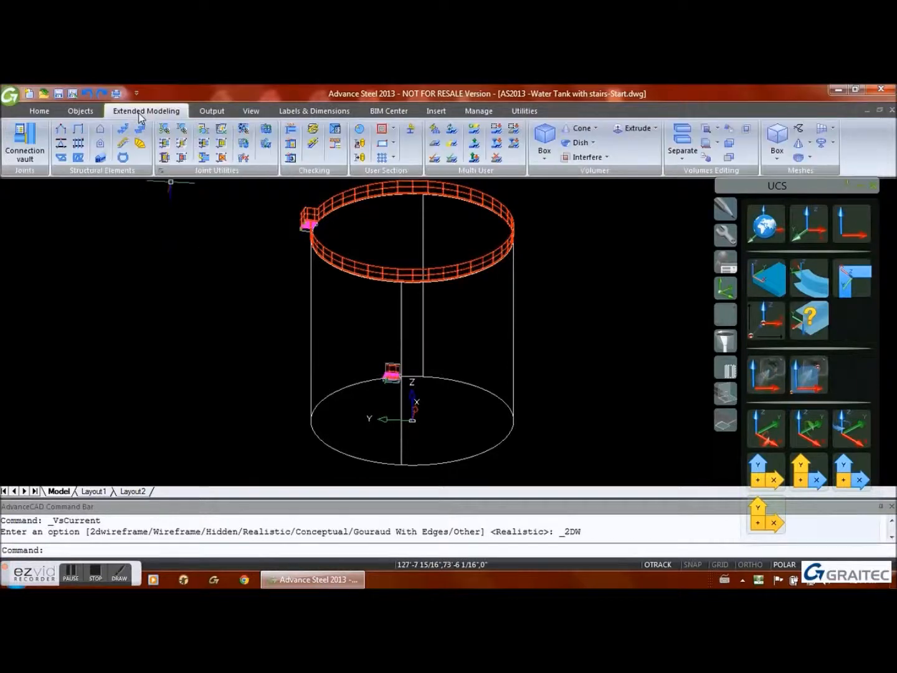
{"action": "left_click", "coordinate": [143, 150]}
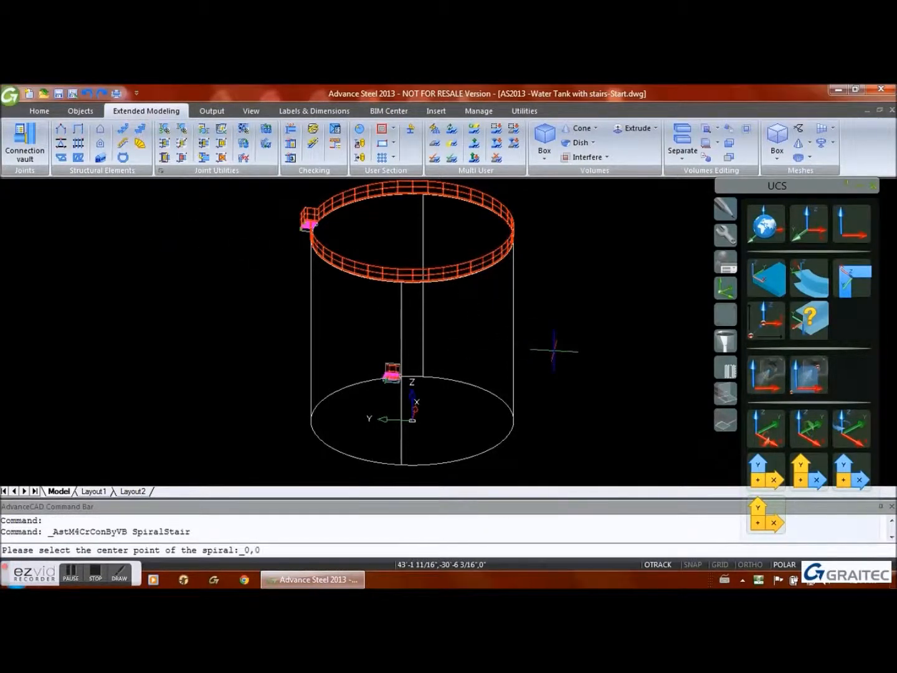
{"action": "type", "text": "0,0,0"}
{"action": "key", "text": "Return"}
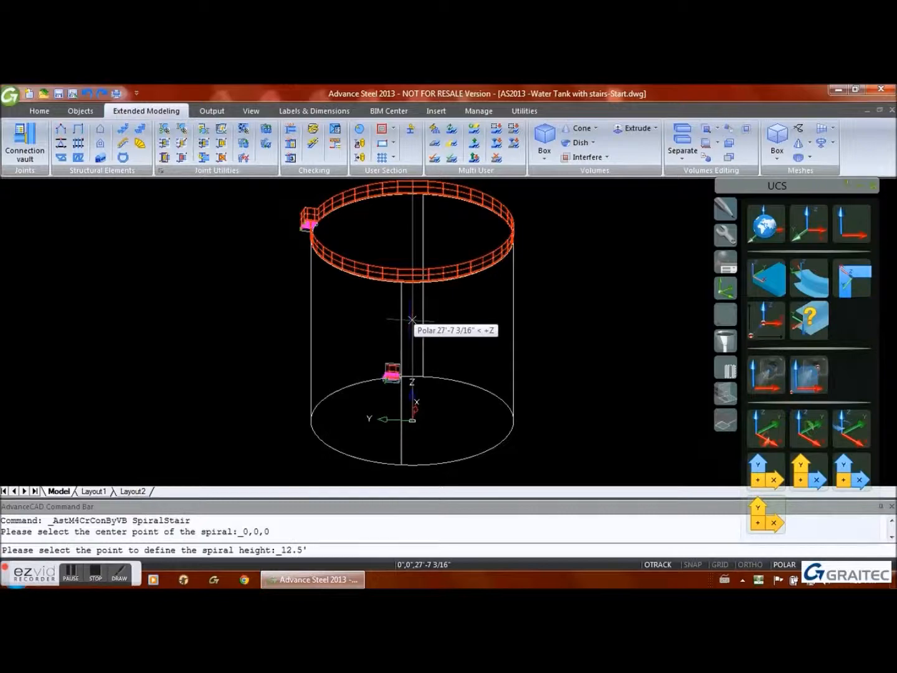
{"action": "key", "text": "Return"}
{"action": "key", "text": "Return"}
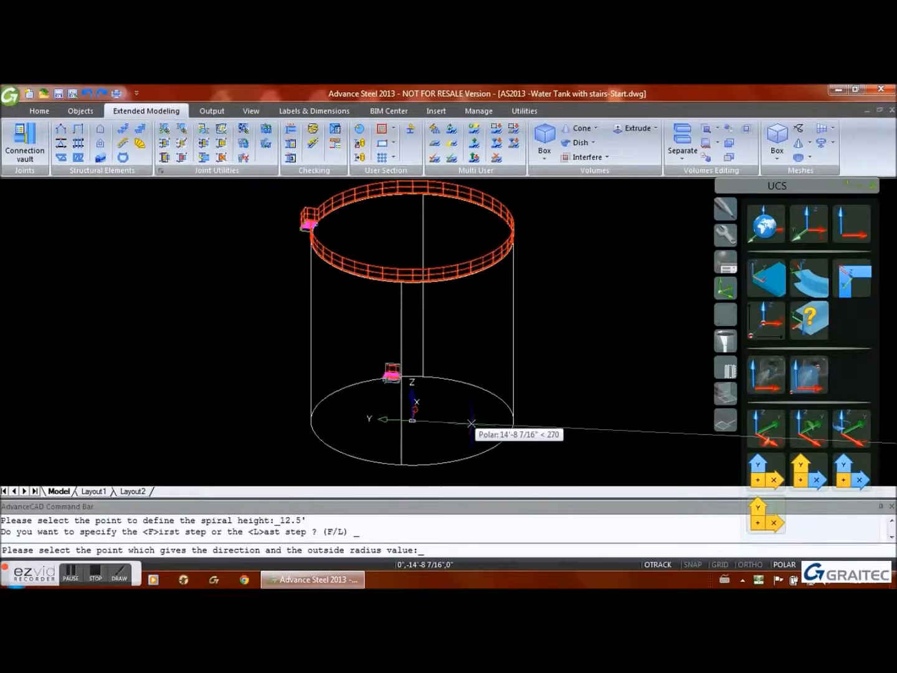
{"action": "type", "text": "48"}
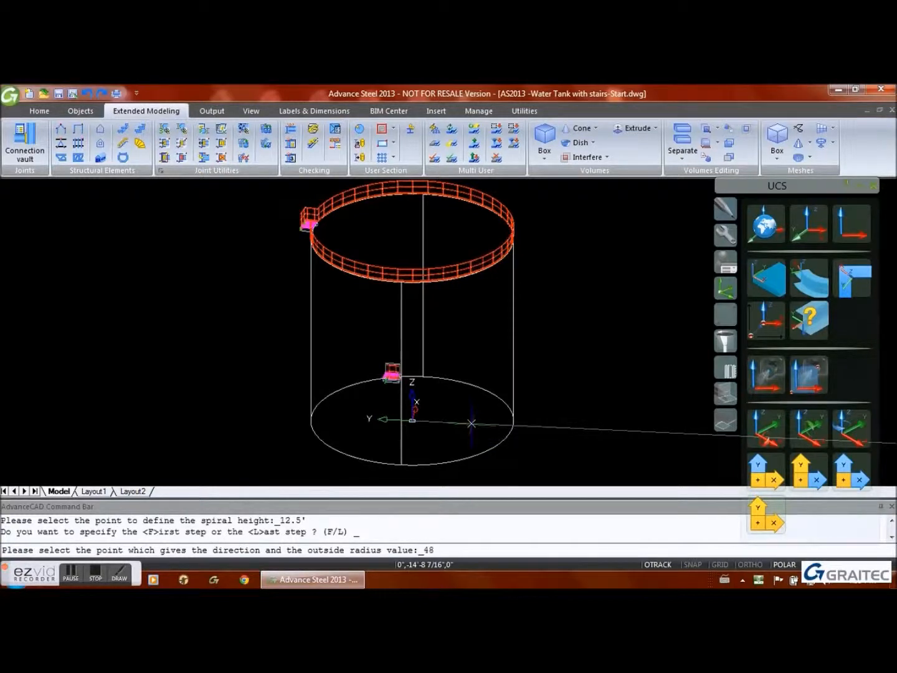
{"action": "key", "text": "Return"}
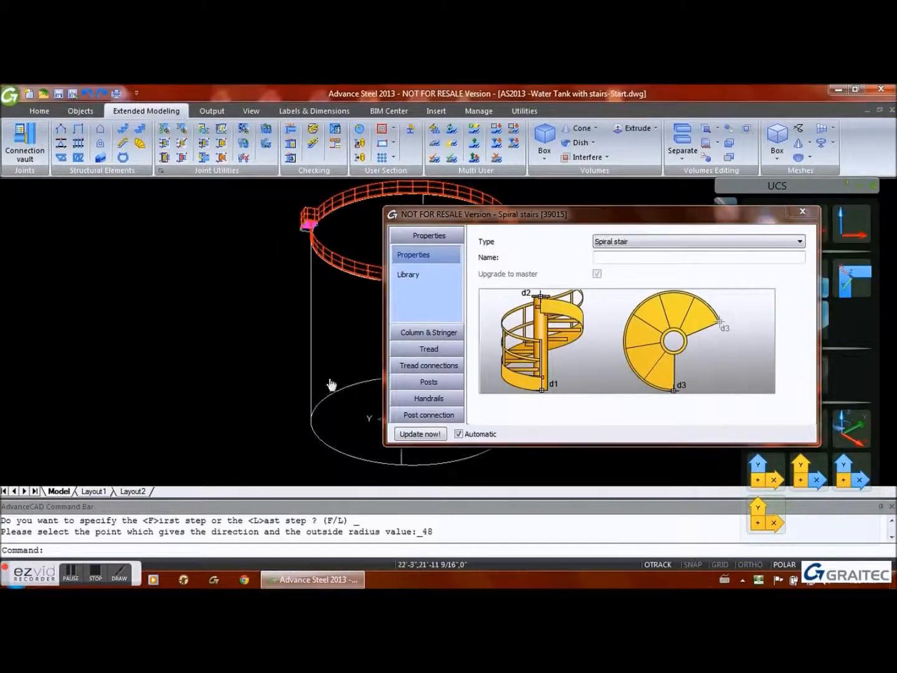
- Turn off creation of the central post for the spiral stair
{"action": "scroll", "coordinate": [262, 374], "scroll_direction": "up", "scroll_amount": 5}
{"action": "scroll", "coordinate": [270, 423], "scroll_direction": "up", "scroll_amount": 3}
{"action": "middle_click_drag", "start_coordinate": [296, 426], "coordinate": [231, 419]}
{"action": "scroll", "coordinate": [232, 419], "scroll_direction": "down", "scroll_amount": 2}
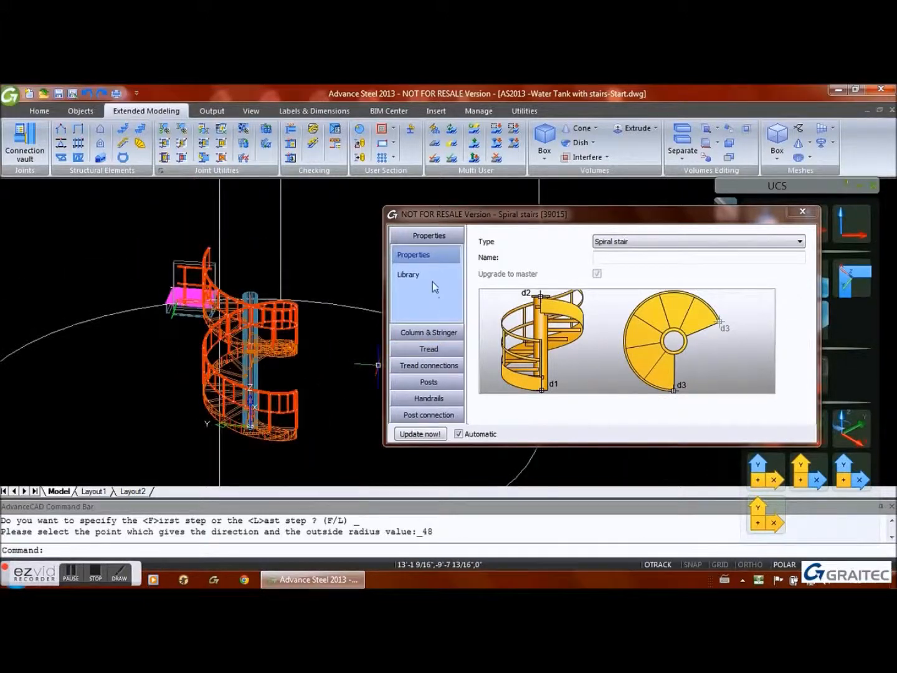
{"action": "left_click", "coordinate": [429, 334]}
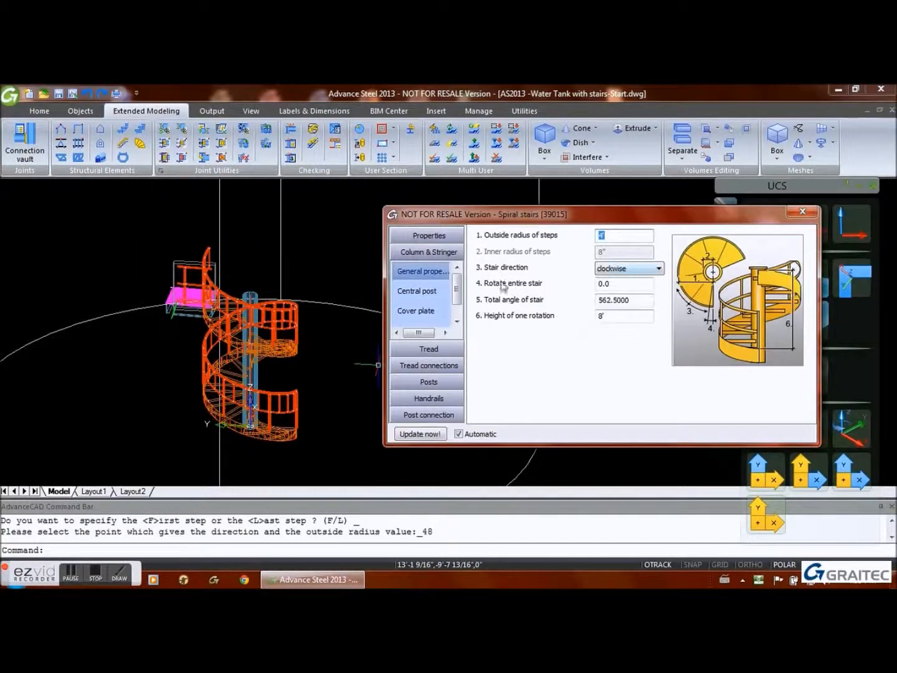
{"action": "left_click", "coordinate": [417, 290]}
{"action": "left_click", "coordinate": [599, 235]}
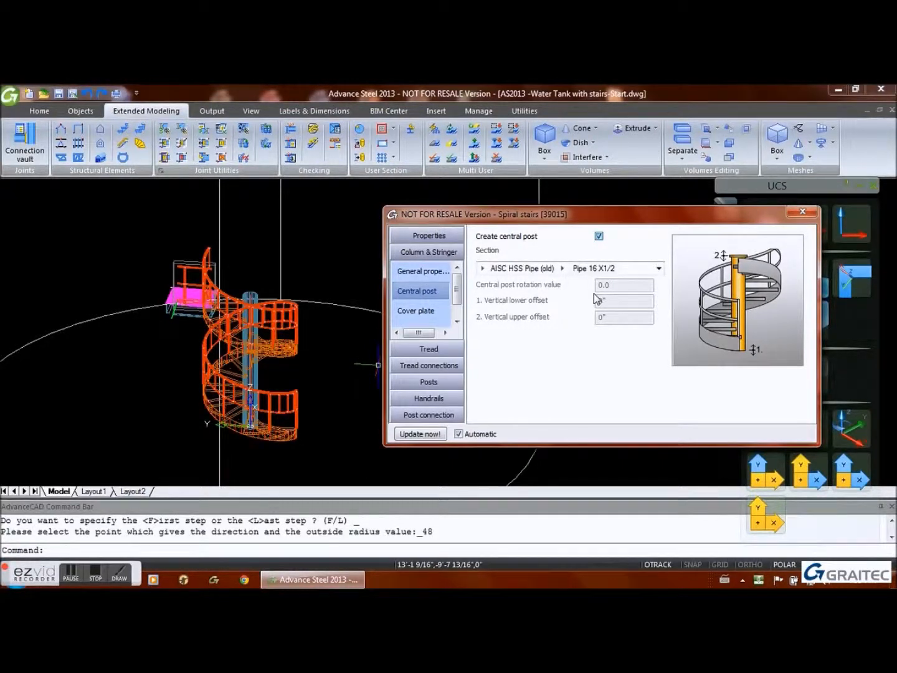
{"action": "left_click", "coordinate": [599, 236]}
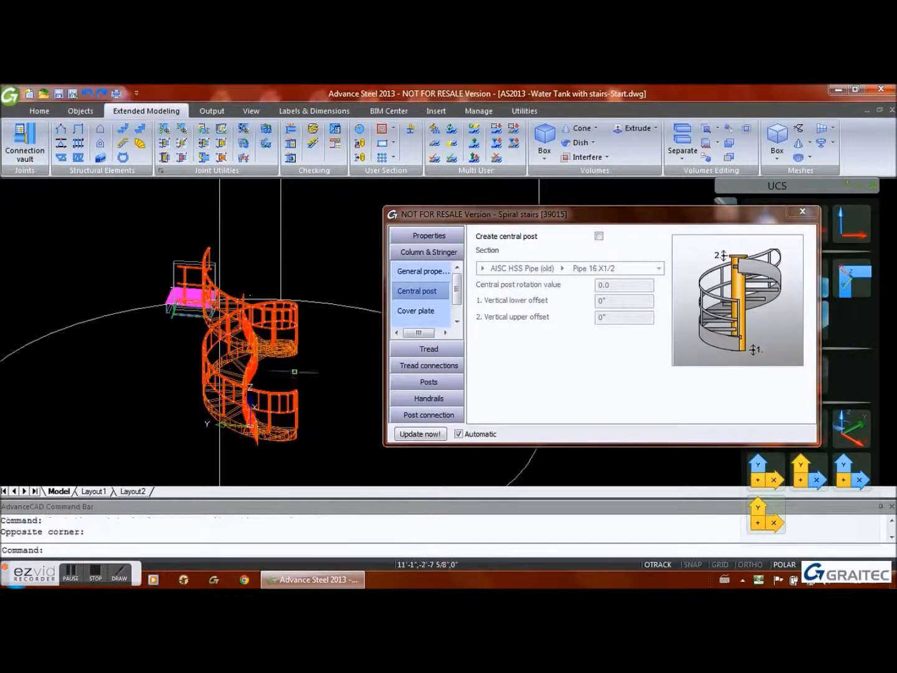
- Set the spiral stair's total angle to 45 degrees
{"action": "scroll", "coordinate": [294, 374], "scroll_direction": "up", "scroll_amount": 5}
{"action": "scroll", "coordinate": [290, 368], "scroll_direction": "down", "scroll_amount": 2}
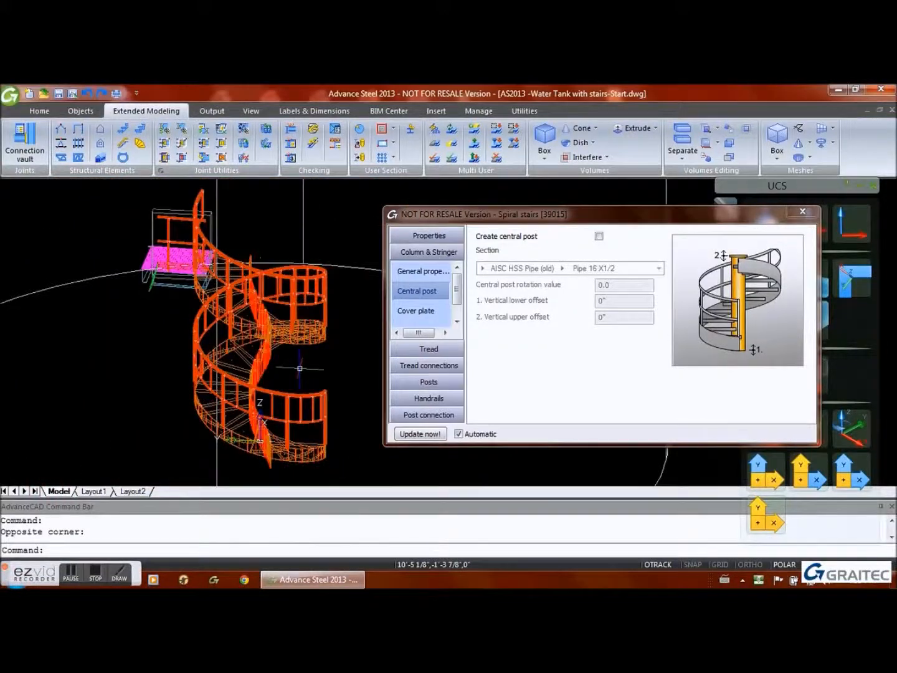
{"action": "scroll", "coordinate": [299, 369], "scroll_direction": "up", "scroll_amount": 3}
{"action": "left_click", "coordinate": [447, 278]}
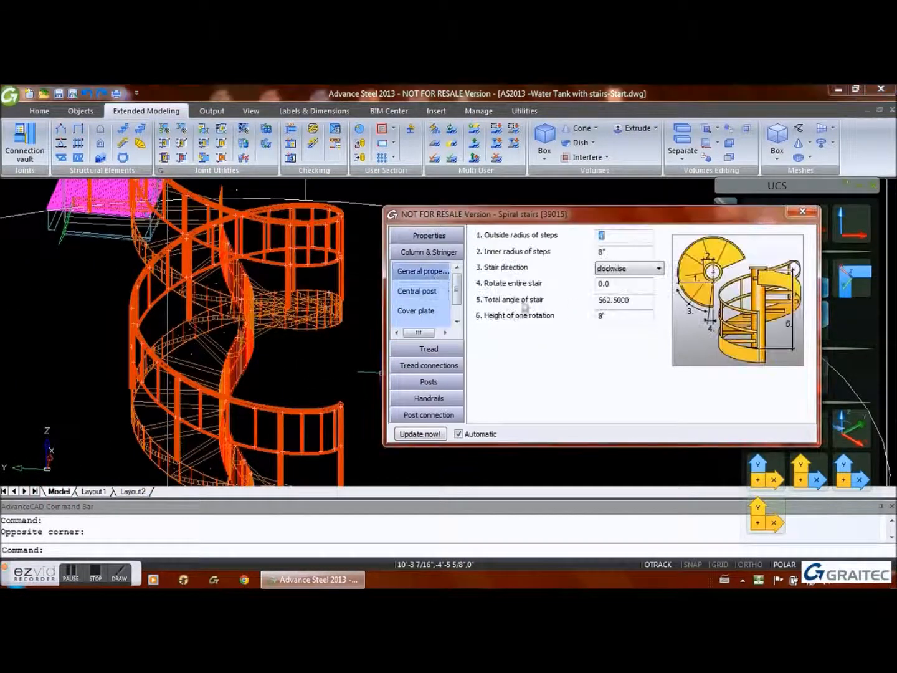
{"action": "double_click", "coordinate": [624, 304]}
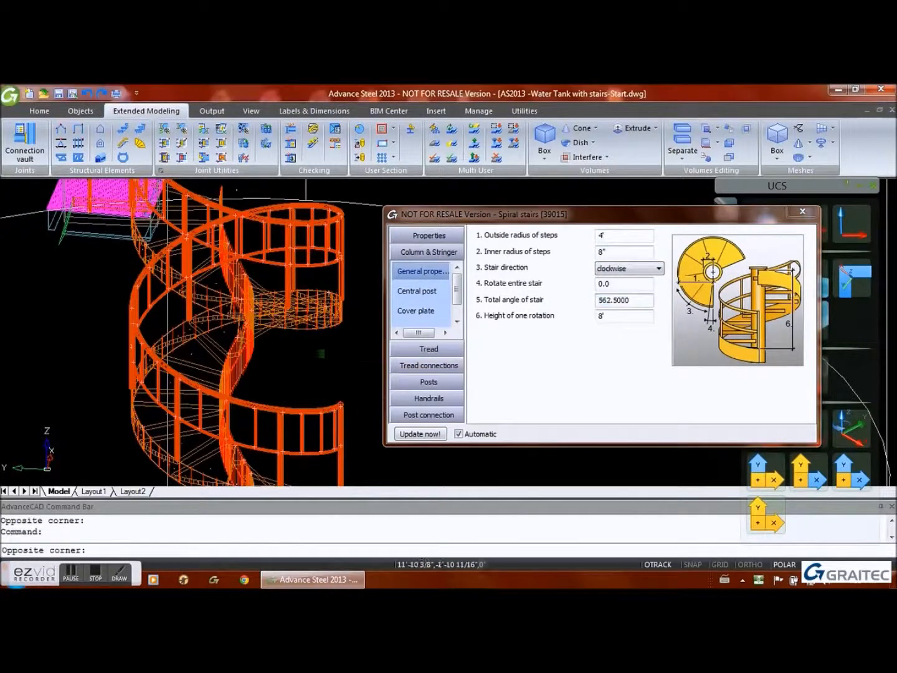
{"action": "scroll", "coordinate": [314, 350], "scroll_direction": "down", "scroll_amount": 4}
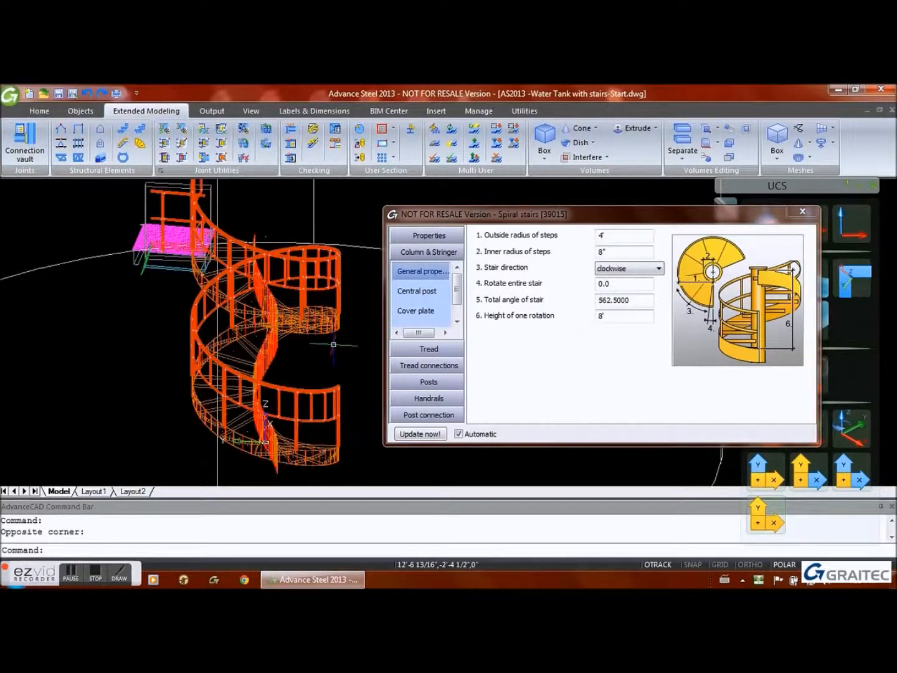
{"action": "double_click", "coordinate": [630, 300]}
{"action": "type", "text": "45"}
{"action": "key", "text": "Return"}
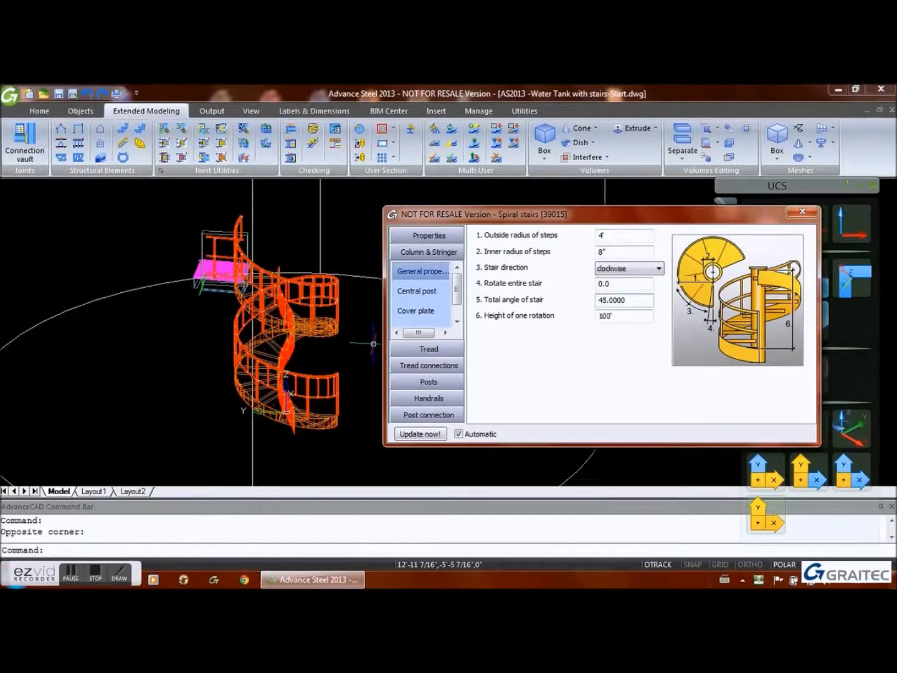
- Set the outside radius of the steps to 28' and the inner radius to 25'
{"action": "middle_click_drag", "start_coordinate": [320, 426], "coordinate": [291, 416]}
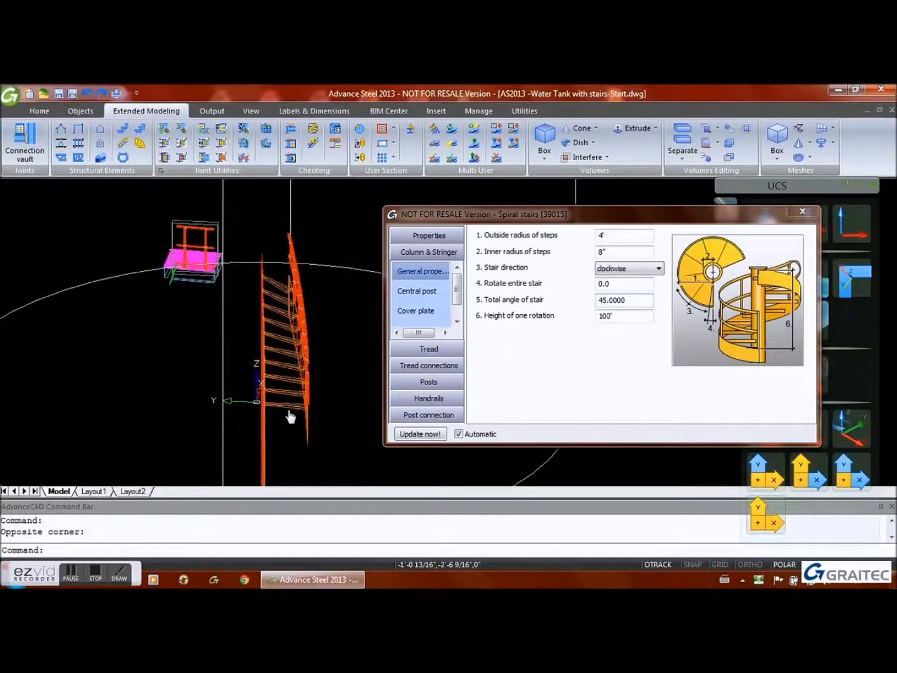
{"action": "double_click", "coordinate": [626, 238]}
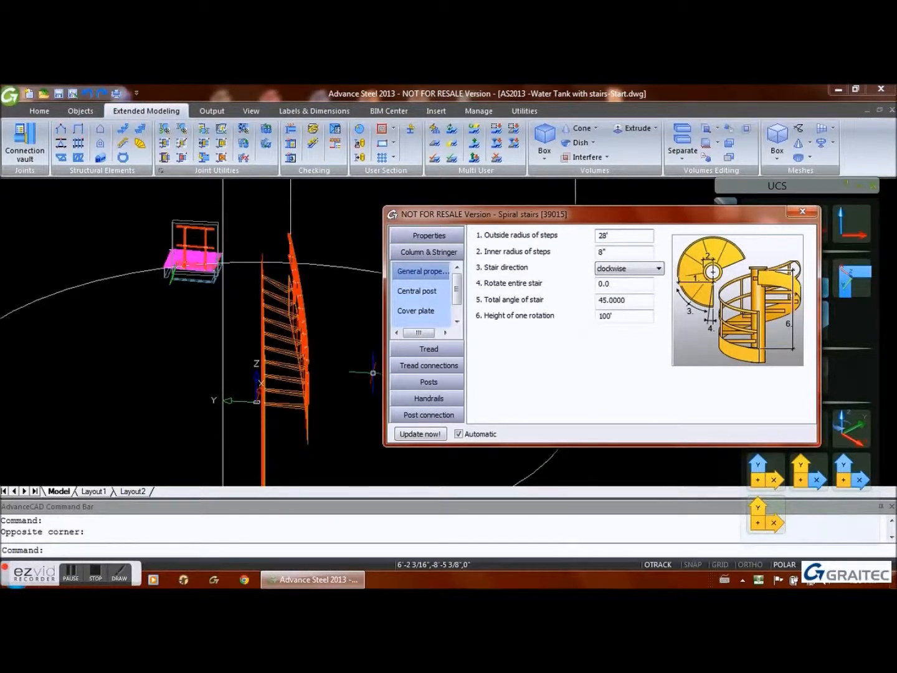
{"action": "key", "text": "Return"}
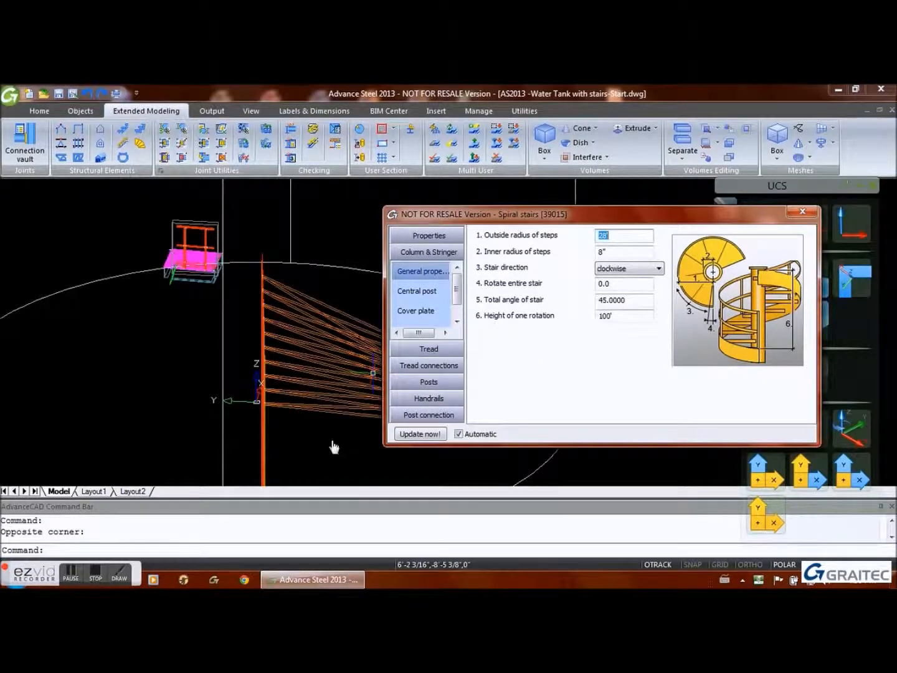
{"action": "scroll", "coordinate": [332, 438], "scroll_direction": "down", "scroll_amount": 5}
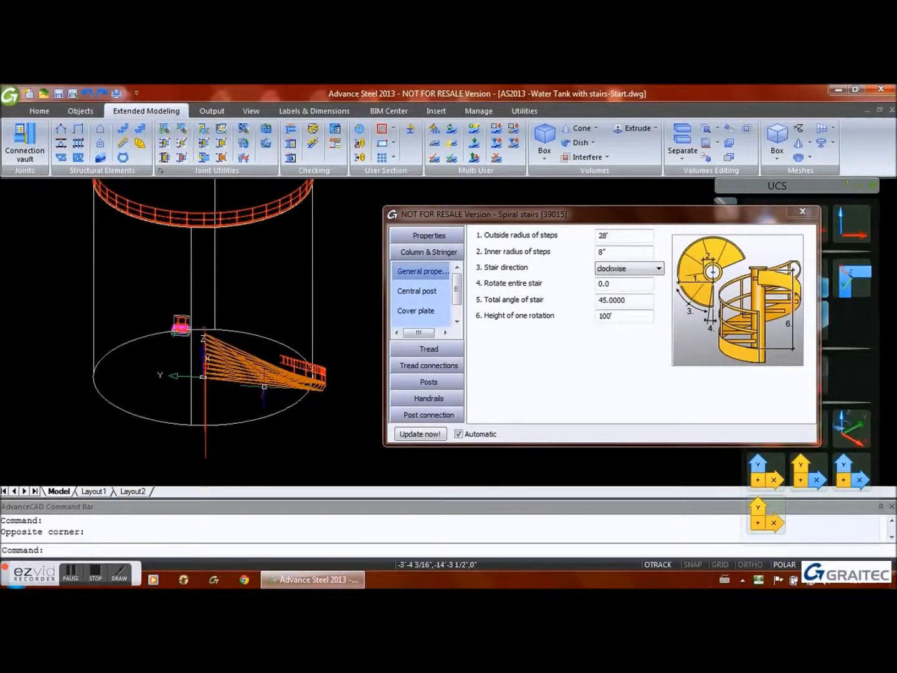
{"action": "double_click", "coordinate": [603, 251]}
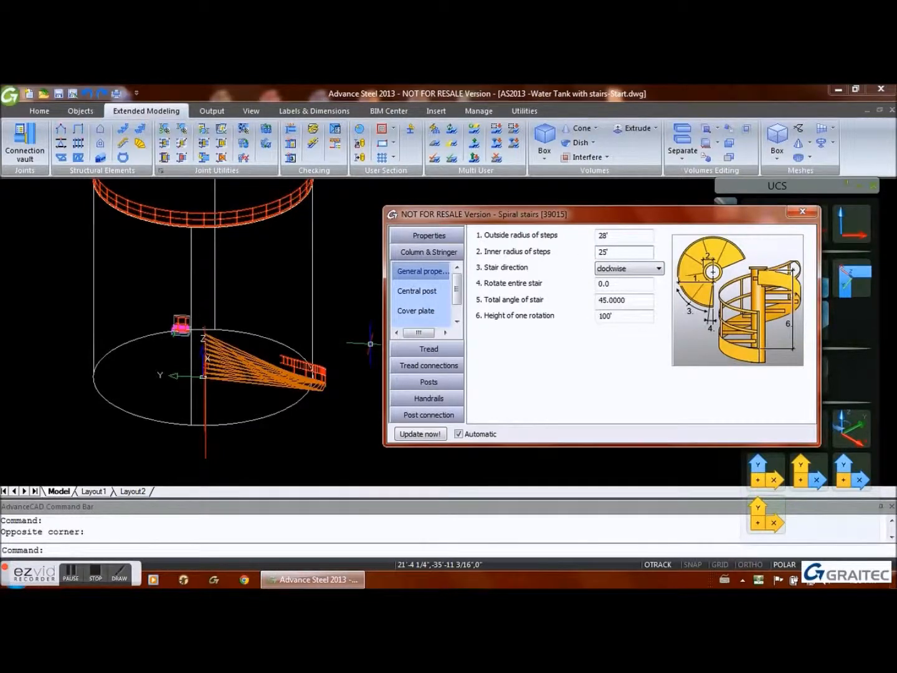
{"action": "key", "text": "Return"}
- Examine the curved stair's lower end and review its stringer and post settings
{"action": "middle_click_drag", "start_coordinate": [336, 422], "coordinate": [292, 293], "text": "shift"}
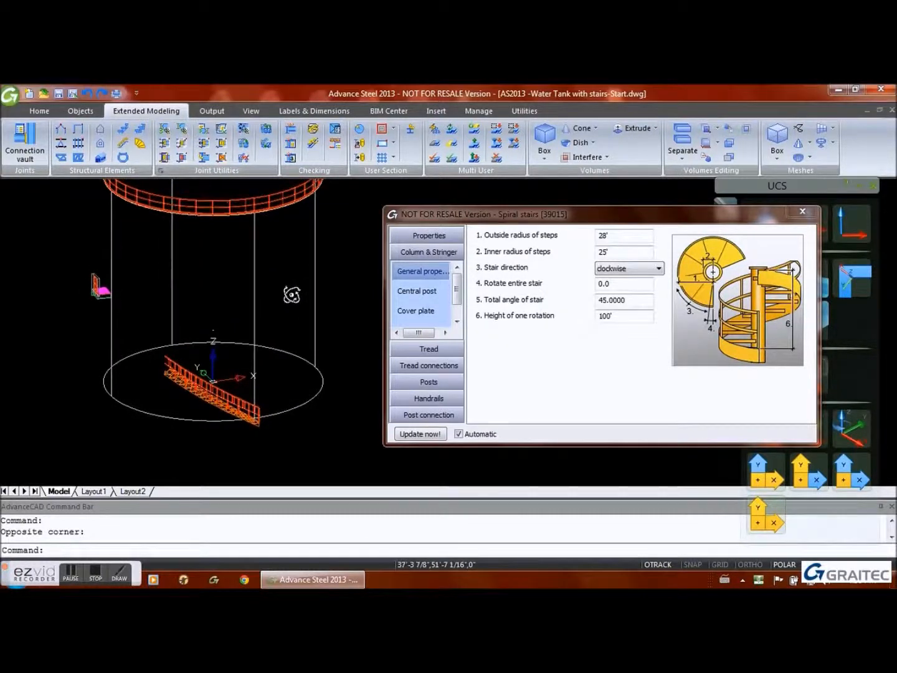
{"action": "scroll", "coordinate": [246, 406], "scroll_direction": "up", "scroll_amount": 5}
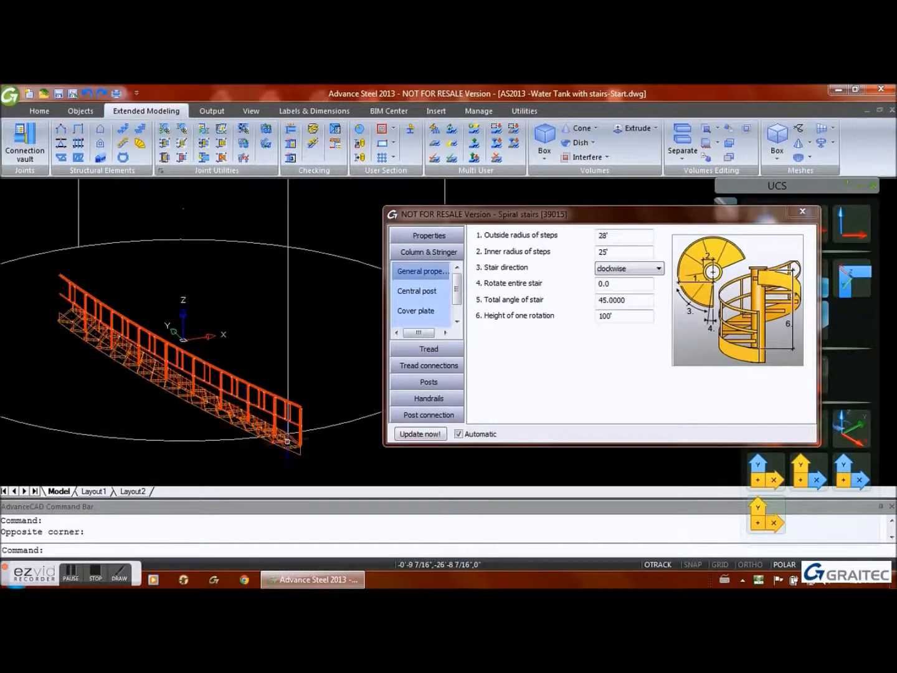
{"action": "scroll", "coordinate": [287, 433], "scroll_direction": "up", "scroll_amount": 5}
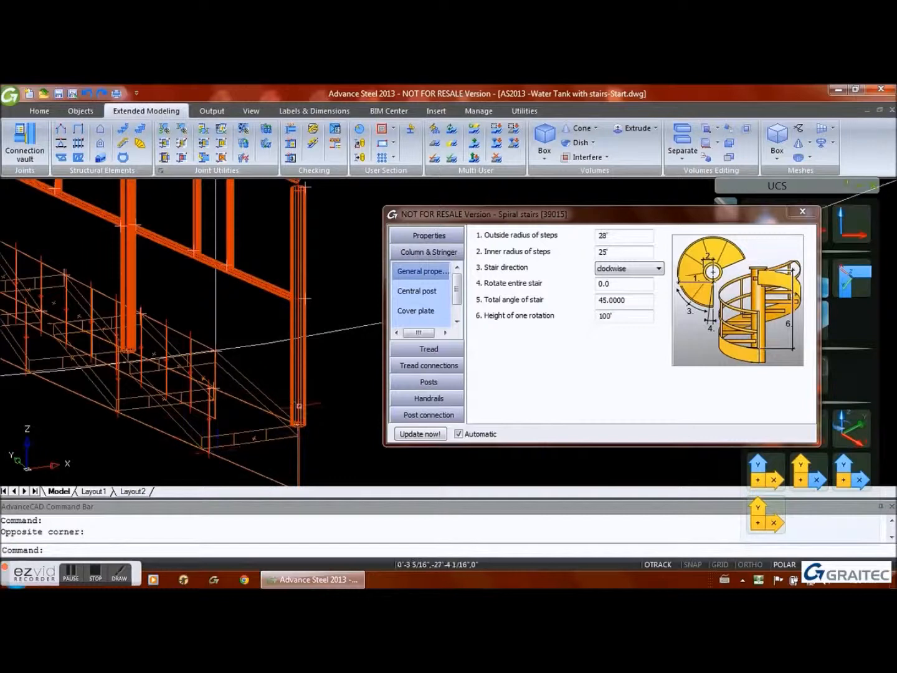
{"action": "scroll", "coordinate": [299, 406], "scroll_direction": "down", "scroll_amount": 5}
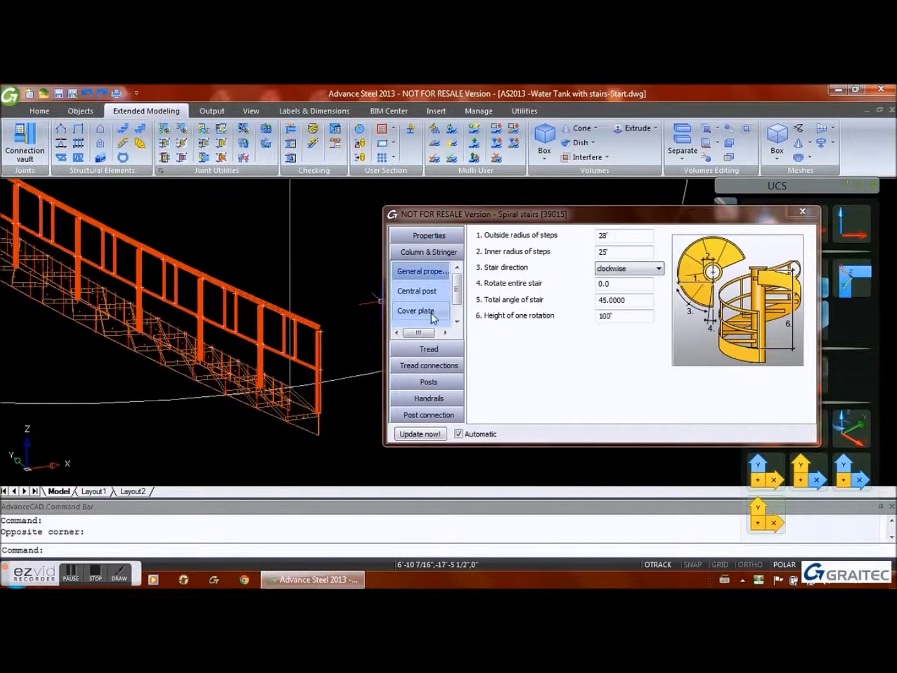
{"action": "scroll", "coordinate": [429, 299], "scroll_direction": "down", "scroll_amount": 1}
{"action": "left_click", "coordinate": [416, 311]}
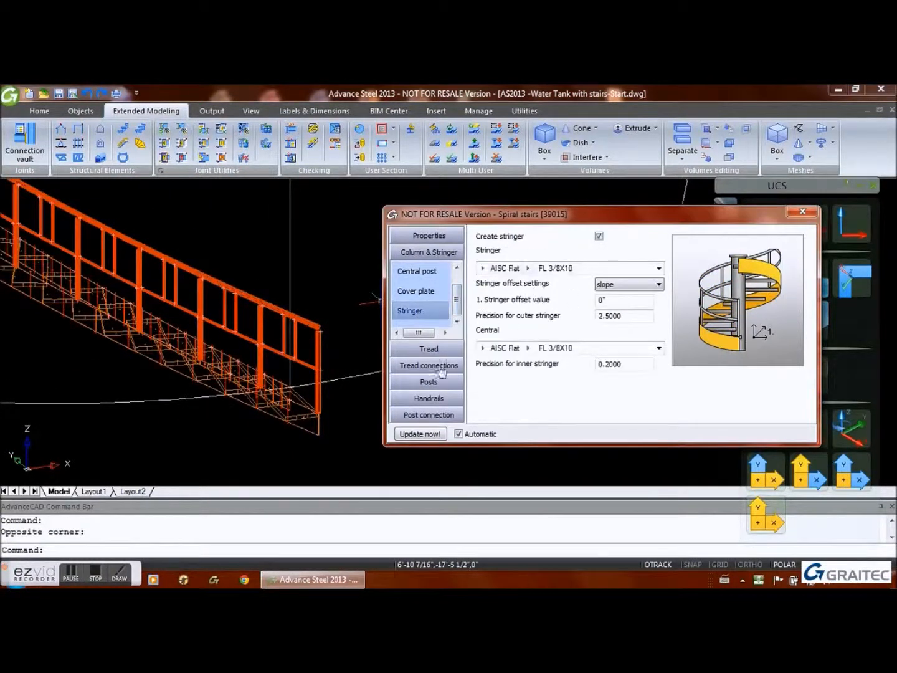
{"action": "left_click", "coordinate": [429, 381]}
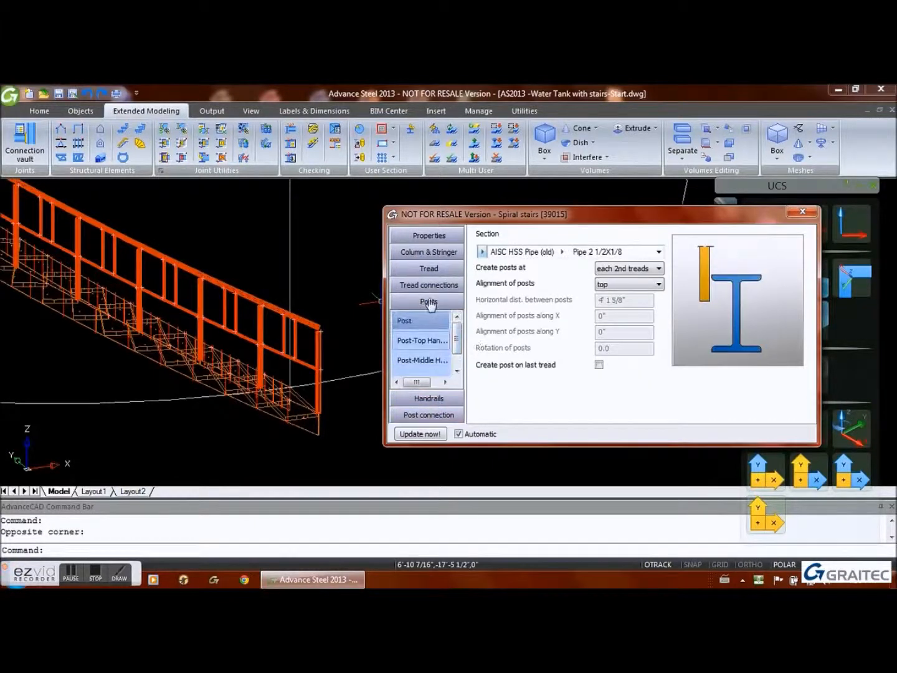
- Apply the saved Tank Stairs values from the library to the spiral stair and close its properties
{"action": "left_click", "coordinate": [429, 237]}
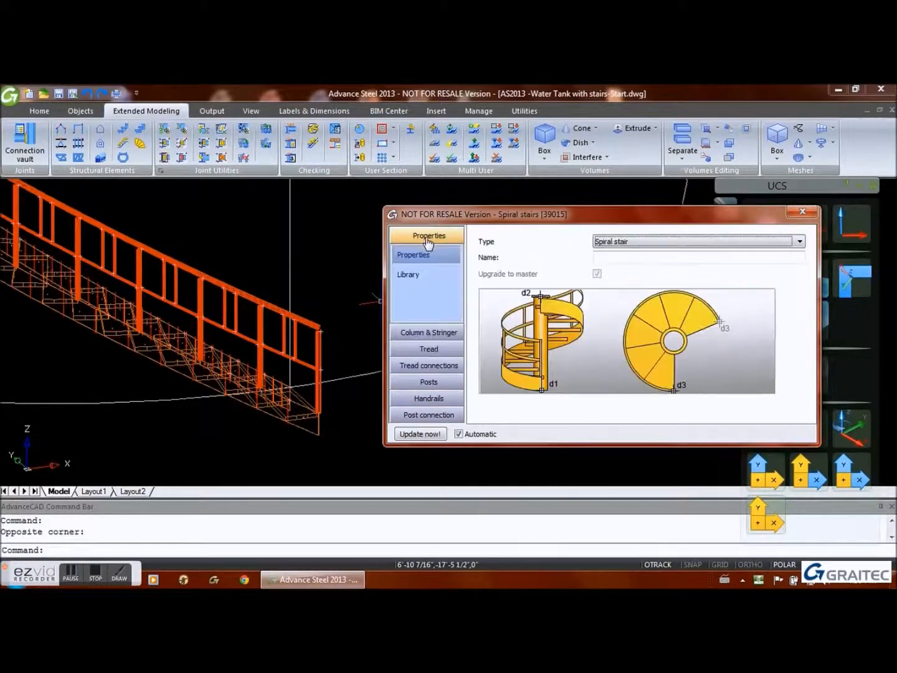
{"action": "left_click", "coordinate": [409, 276]}
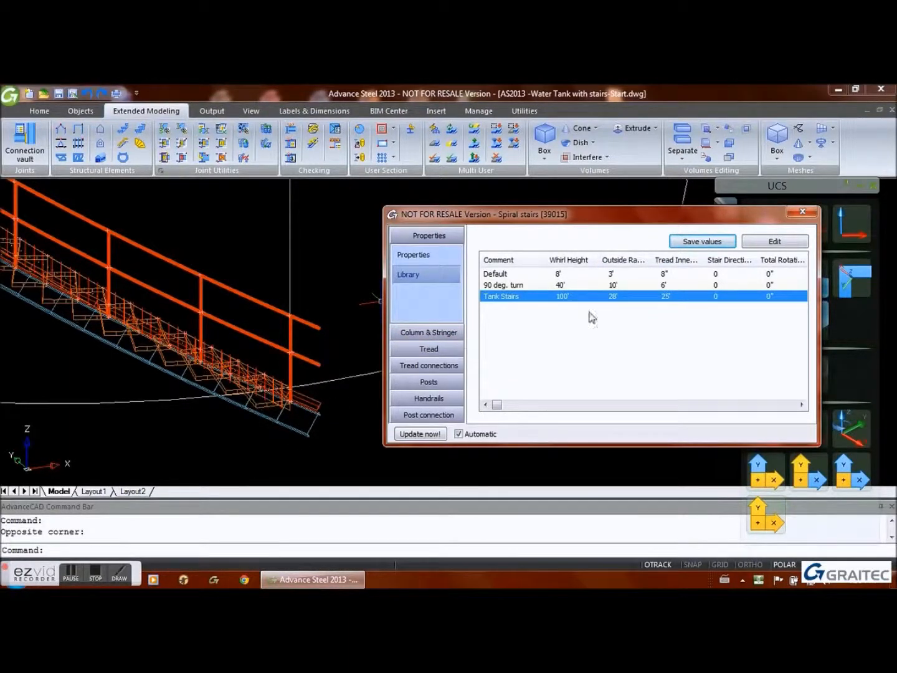
{"action": "left_click", "coordinate": [802, 211]}
- Exclude the folded plate stringer at the stair's lower end from single part numbering, lists and collision checks
{"action": "middle_click_drag", "start_coordinate": [306, 430], "coordinate": [256, 436], "text": "shift"}
{"action": "scroll", "coordinate": [233, 352], "scroll_direction": "up", "scroll_amount": 2}
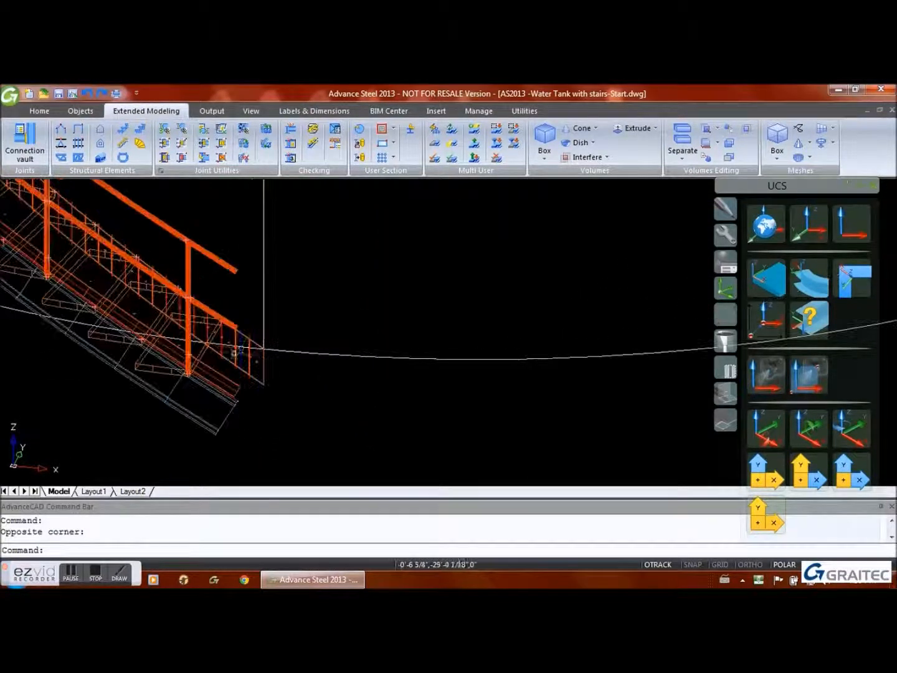
{"action": "double_click", "coordinate": [263, 378]}
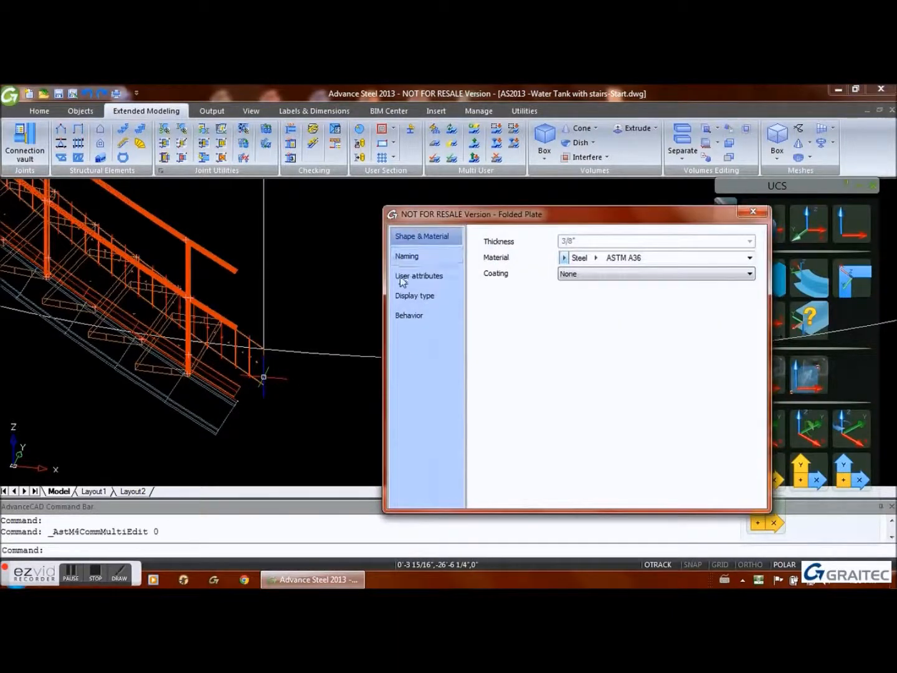
{"action": "left_click", "coordinate": [410, 297]}
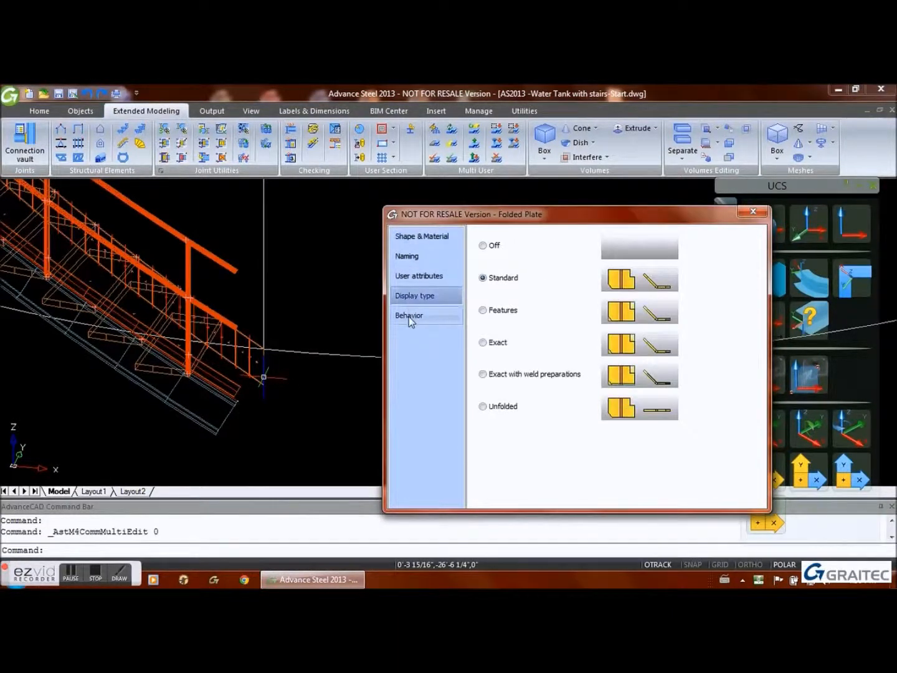
{"action": "left_click", "coordinate": [409, 316]}
{"action": "left_click", "coordinate": [493, 263]}
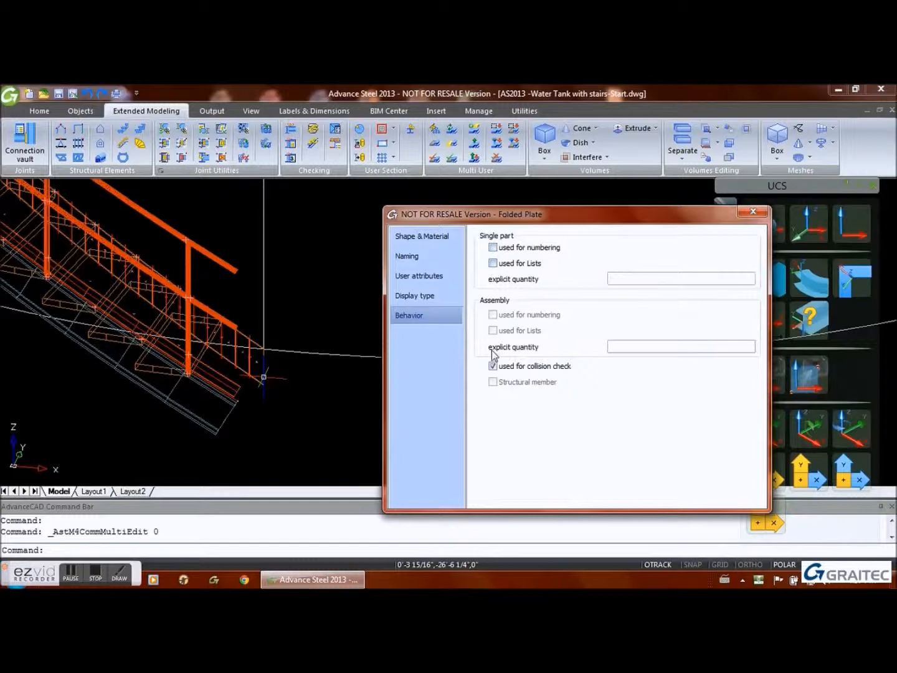
{"action": "left_click", "coordinate": [492, 366]}
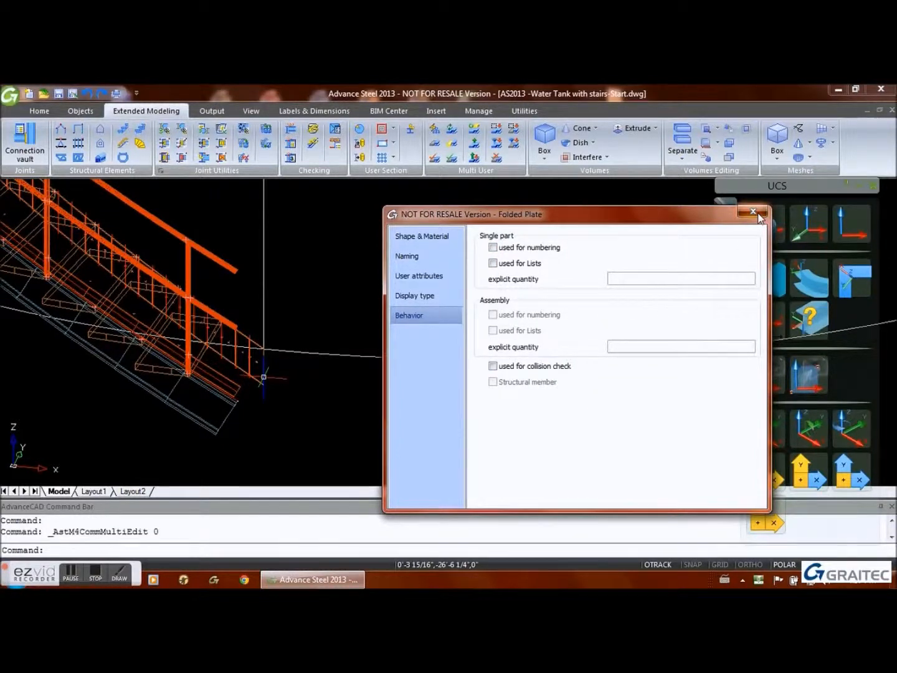
- Set the display type of the folded plate stringer to Off and close its properties
{"action": "left_click", "coordinate": [419, 297]}
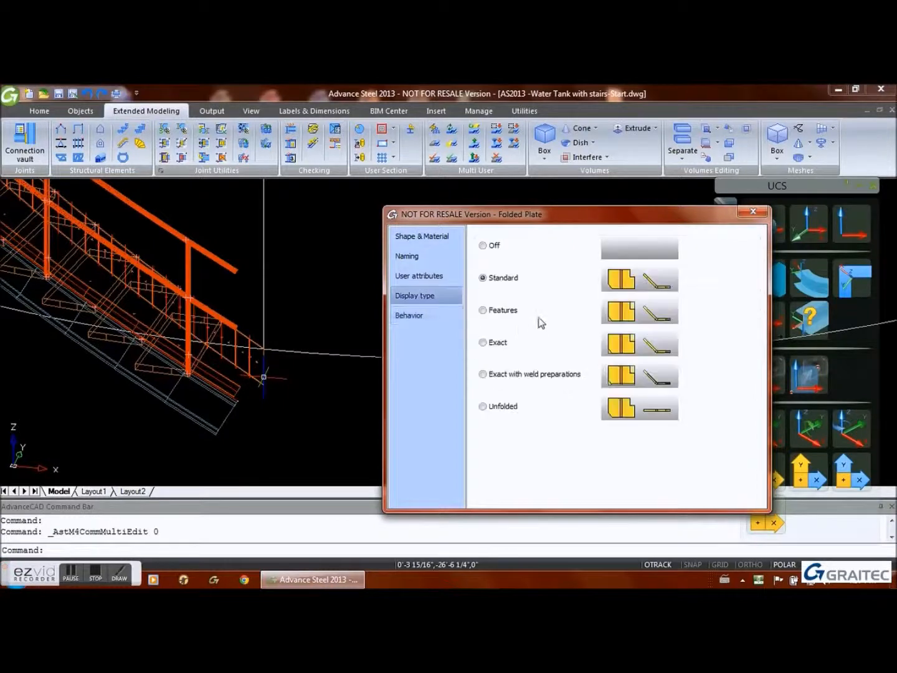
{"action": "left_click", "coordinate": [484, 246]}
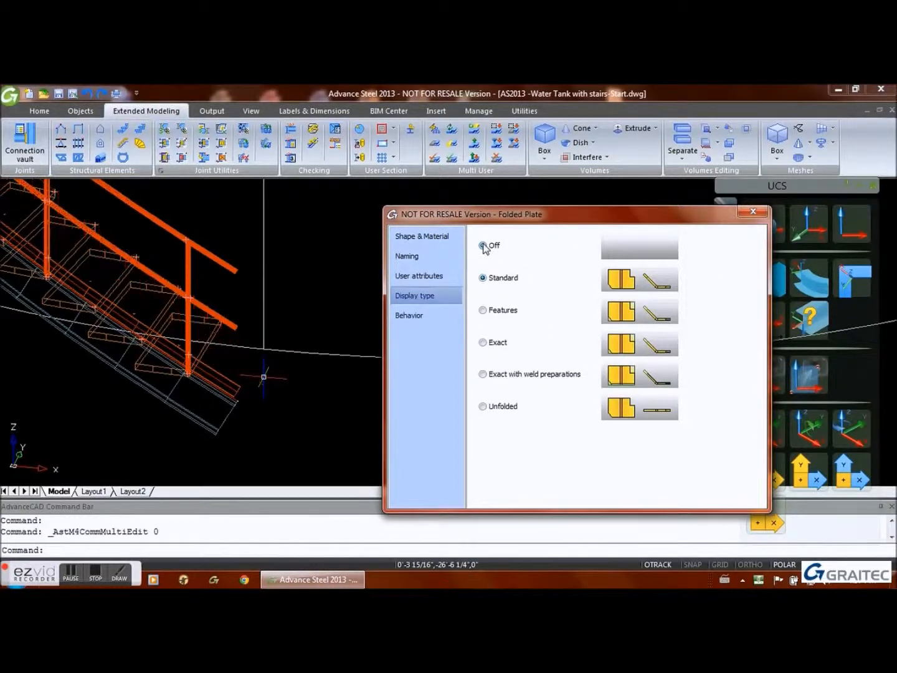
{"action": "left_click", "coordinate": [747, 215]}
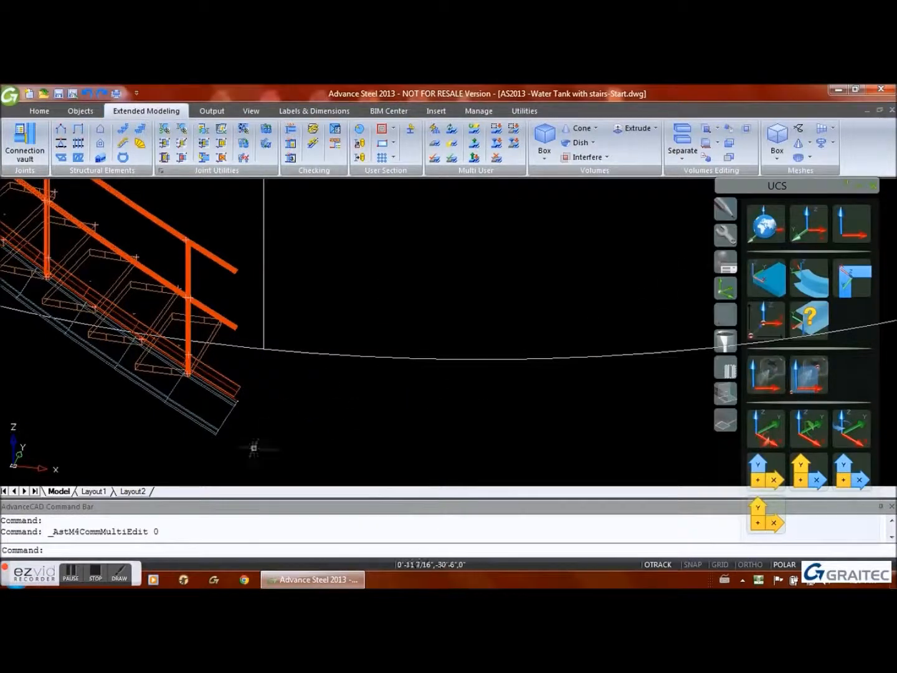
{"action": "left_click", "coordinate": [86, 580]}
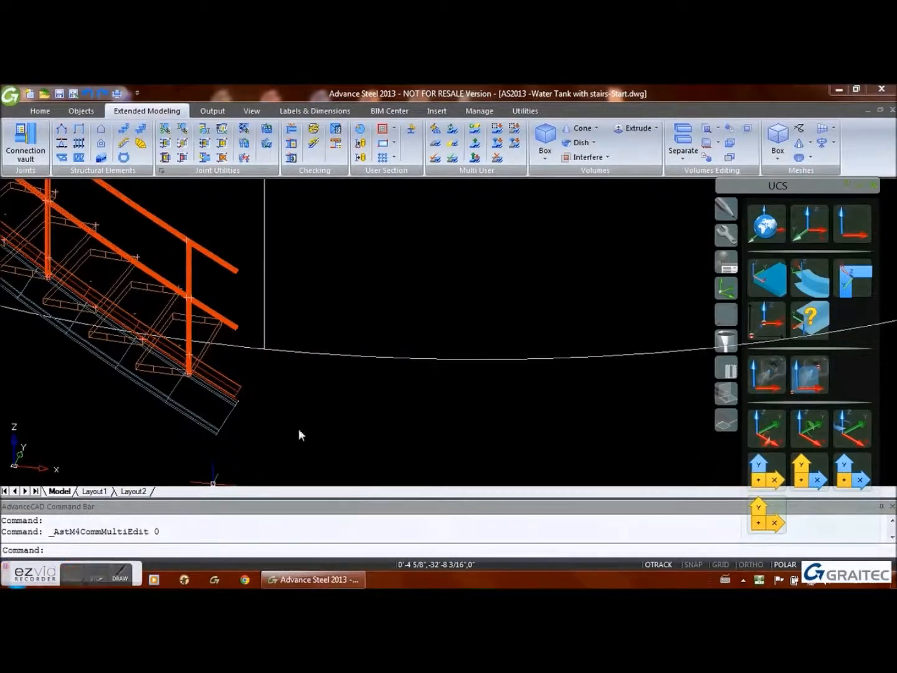
{"action": "left_click", "coordinate": [357, 418]}
- Call up the curved stair's Advance Joint Properties to show the joint box around the whole flight
{"action": "scroll", "coordinate": [433, 434], "scroll_direction": "down", "scroll_amount": 4}
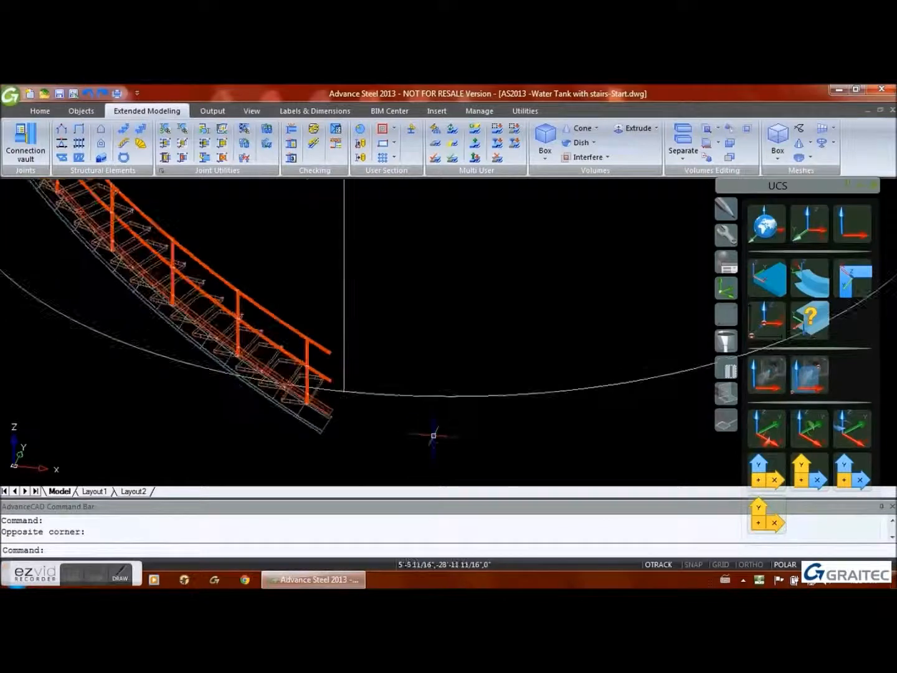
{"action": "scroll", "coordinate": [434, 438], "scroll_direction": "down", "scroll_amount": 6}
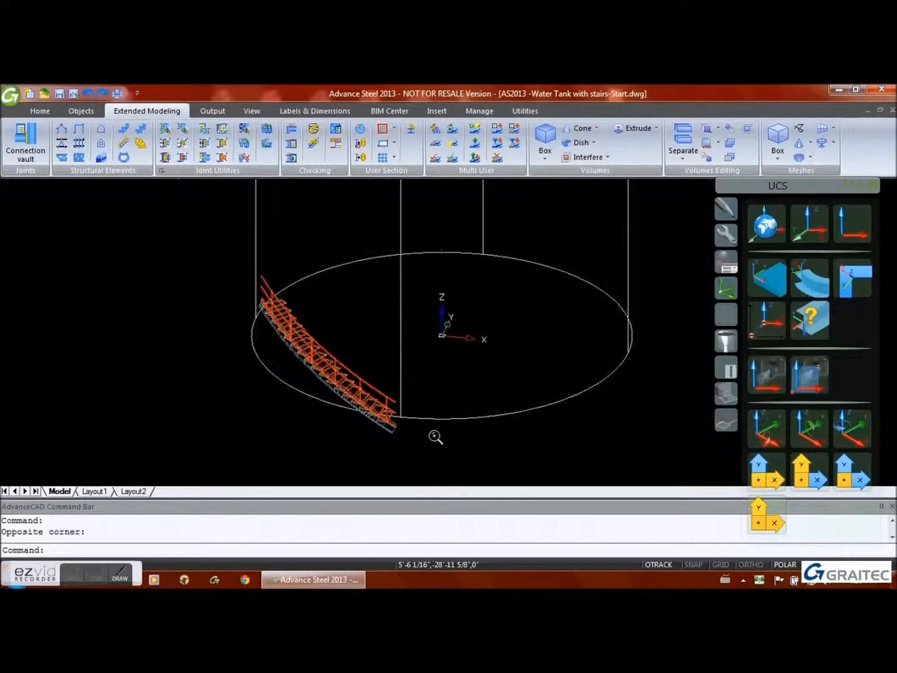
{"action": "scroll", "coordinate": [435, 433], "scroll_direction": "down", "scroll_amount": 3}
{"action": "middle_click_drag", "start_coordinate": [383, 441], "coordinate": [446, 440], "text": "shift"}
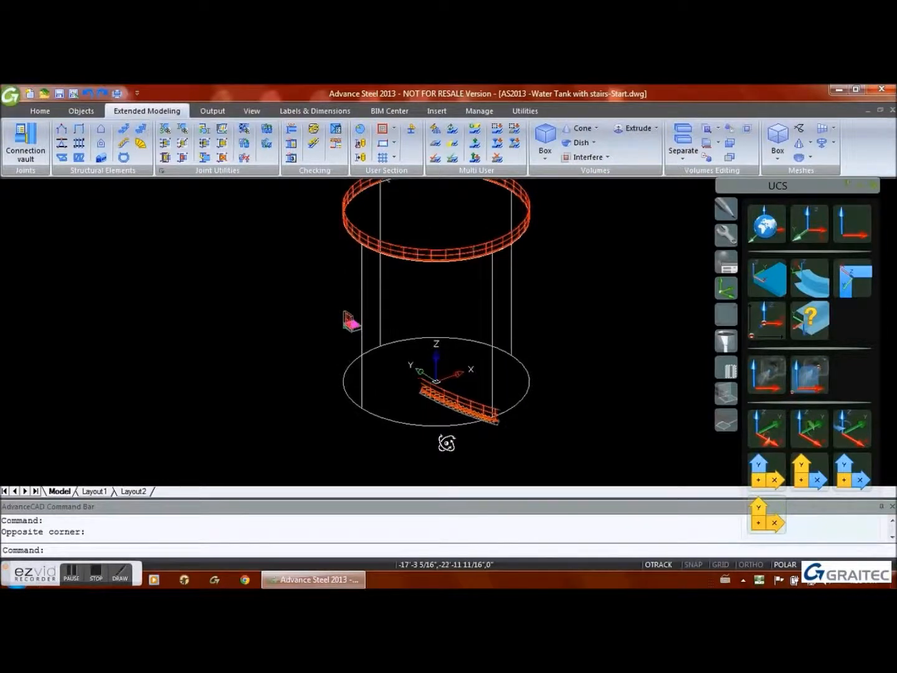
{"action": "scroll", "coordinate": [437, 434], "scroll_direction": "down", "scroll_amount": 2}
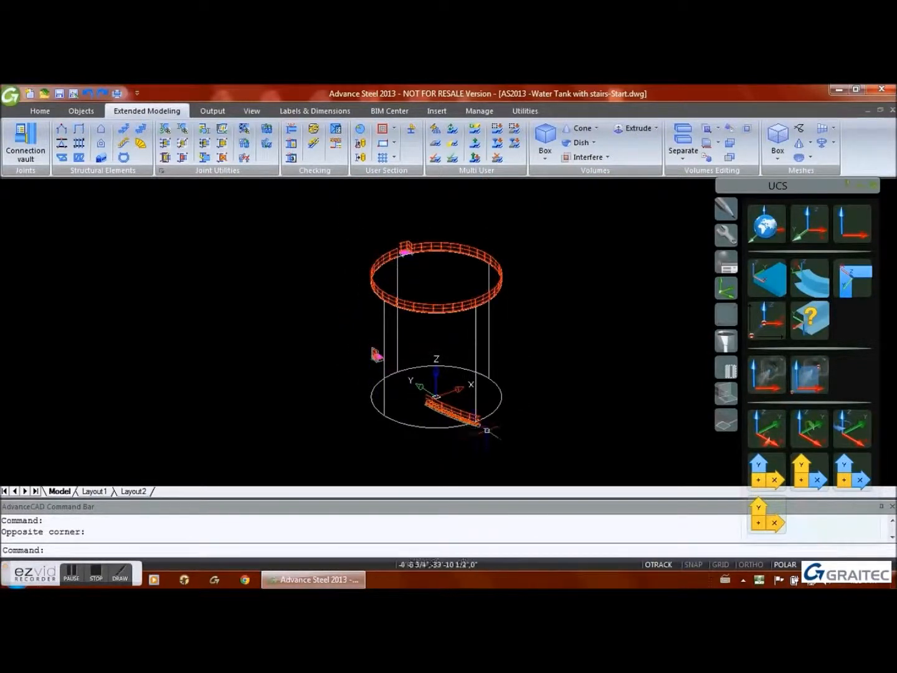
{"action": "scroll", "coordinate": [487, 430], "scroll_direction": "up", "scroll_amount": 3}
{"action": "right_click", "coordinate": [466, 419]}
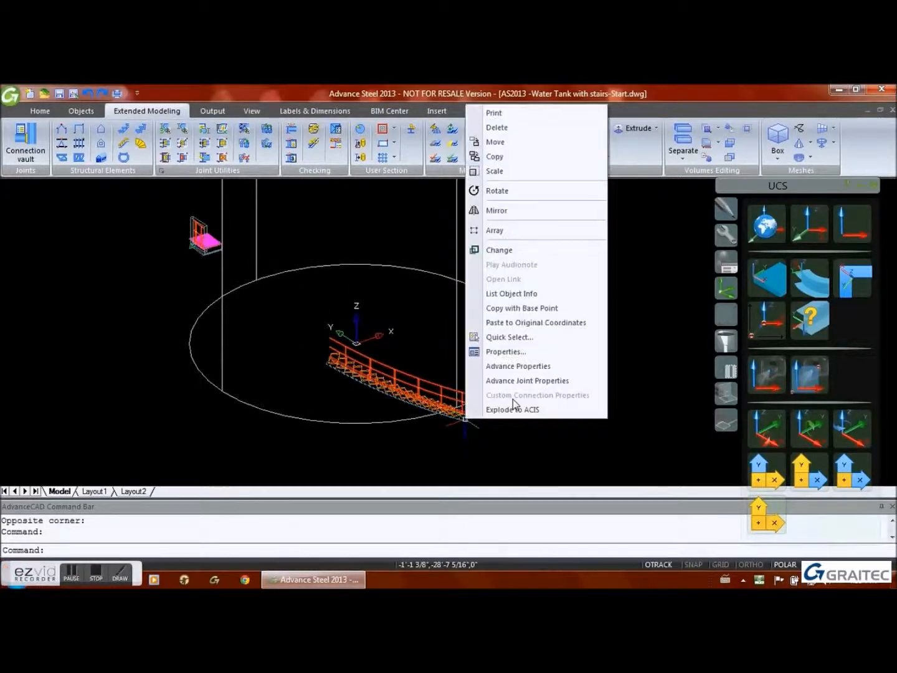
{"action": "left_click", "coordinate": [517, 380]}
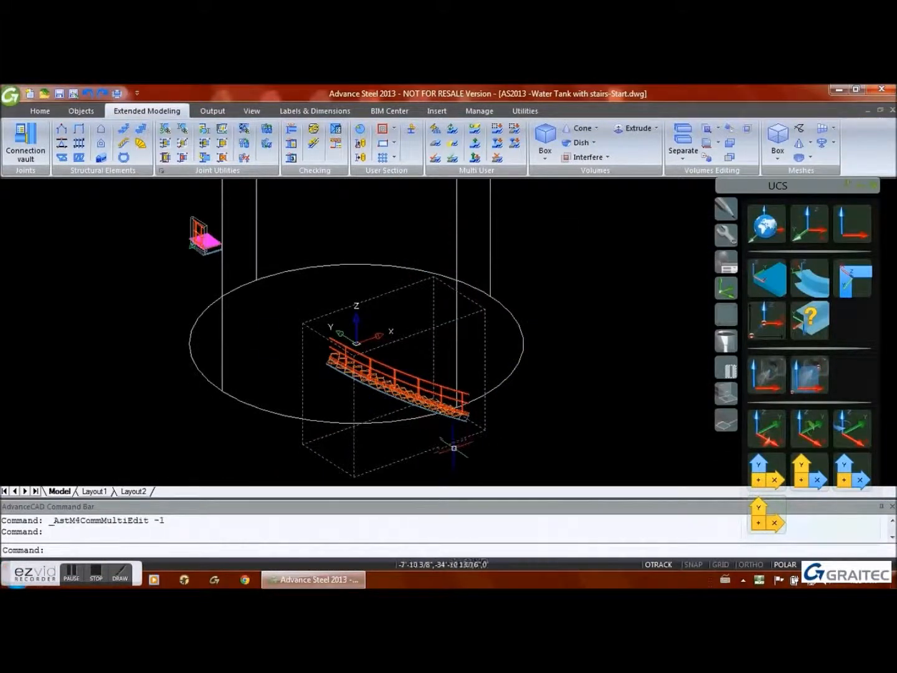
- Copy the spiral stair joint 12.5' straight up along Z
{"action": "scroll", "coordinate": [453, 443], "scroll_direction": "down", "scroll_amount": 3}
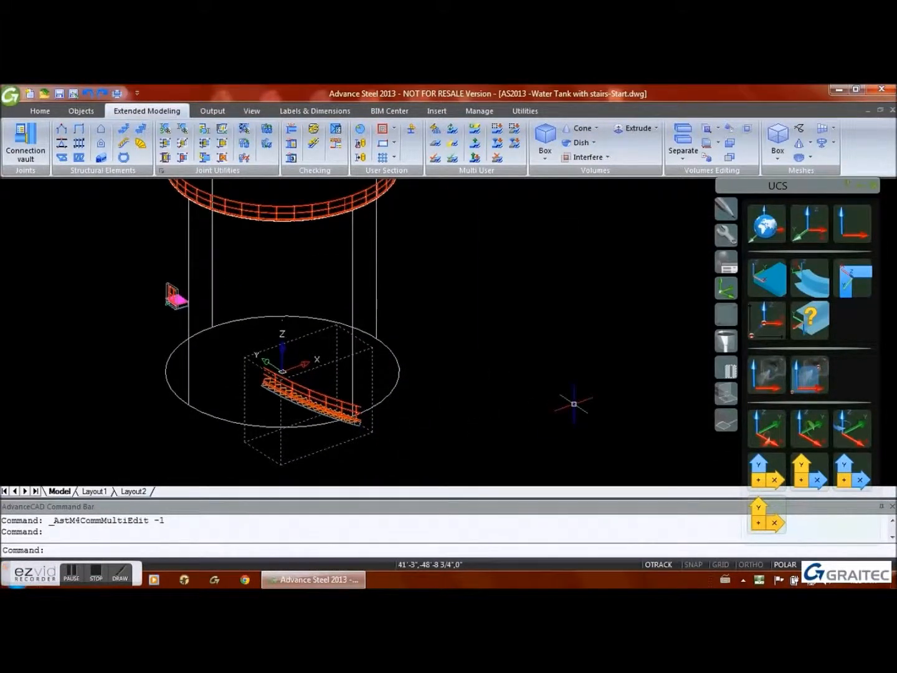
{"action": "type", "text": "co"}
{"action": "key", "text": "Return"}
{"action": "left_click", "coordinate": [533, 429]}
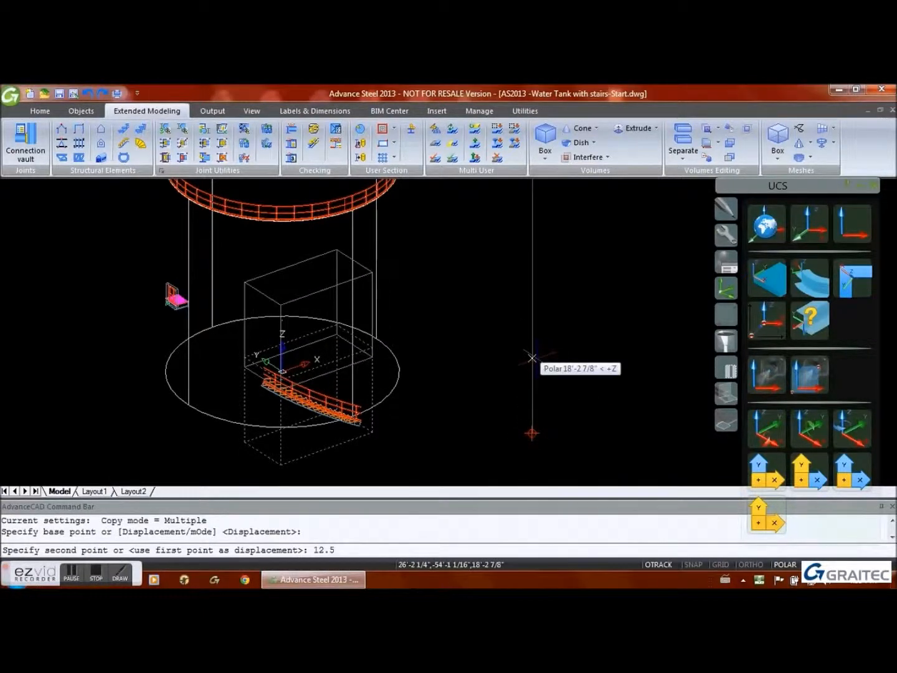
{"action": "type", "text": "12.5'"}
{"action": "key", "text": "Return"}
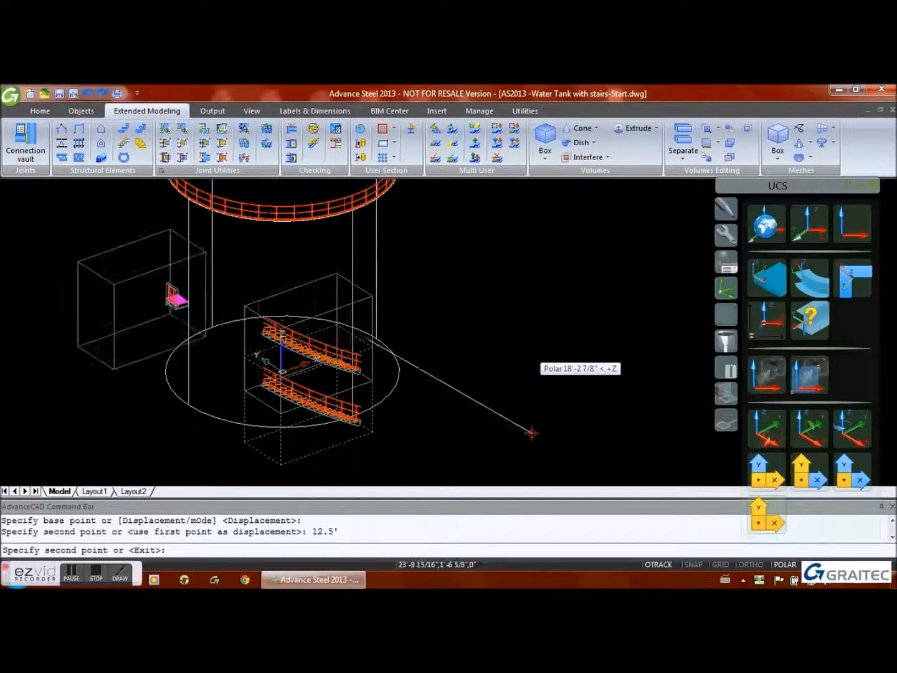
{"action": "key", "text": "Escape"}
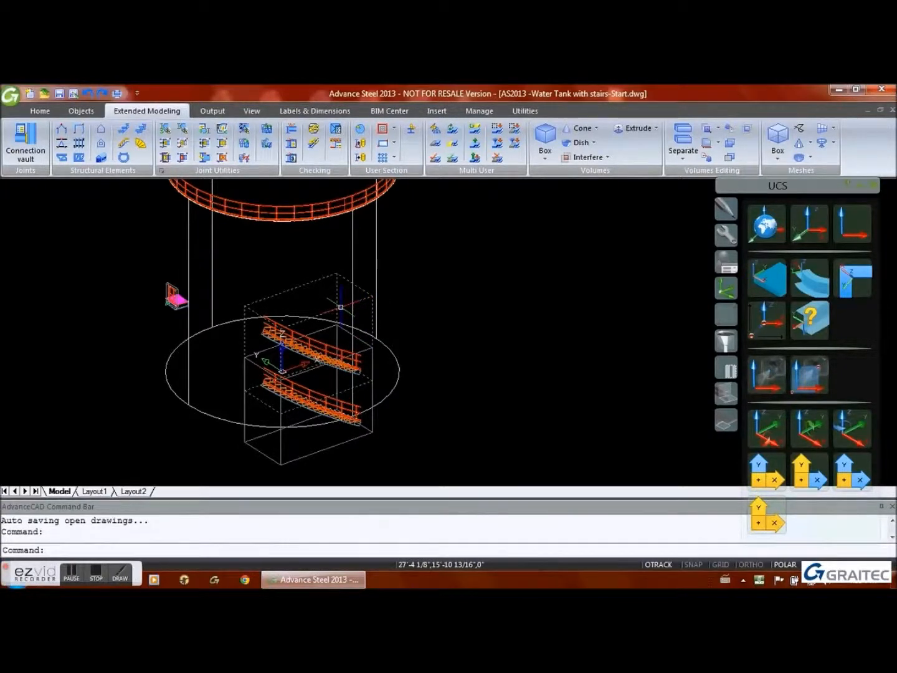
- Set Rotate entire stair to -45 for the copied upper flight
{"action": "double_click", "coordinate": [339, 307]}
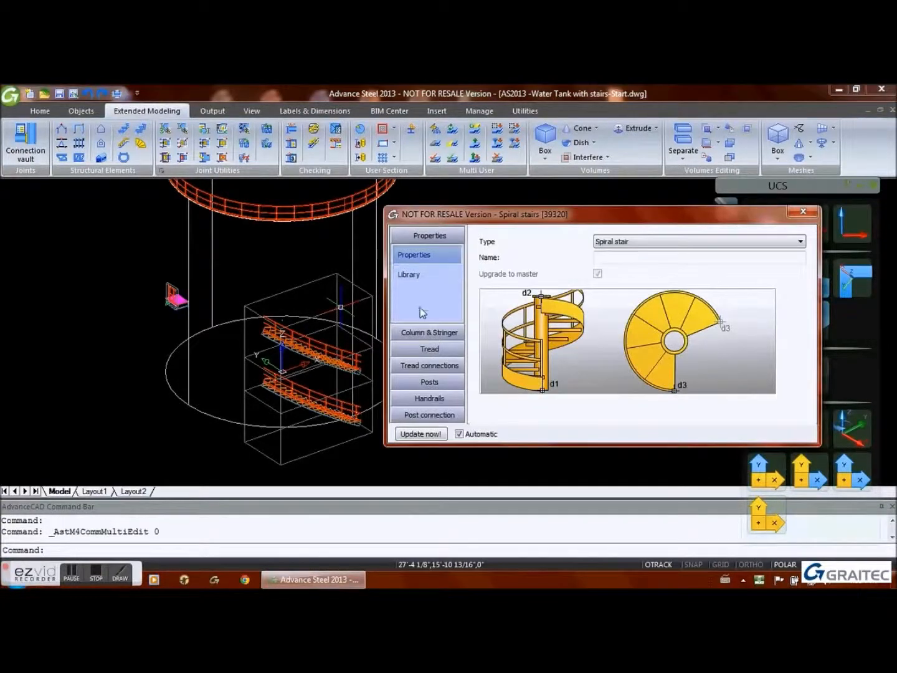
{"action": "left_click", "coordinate": [428, 332]}
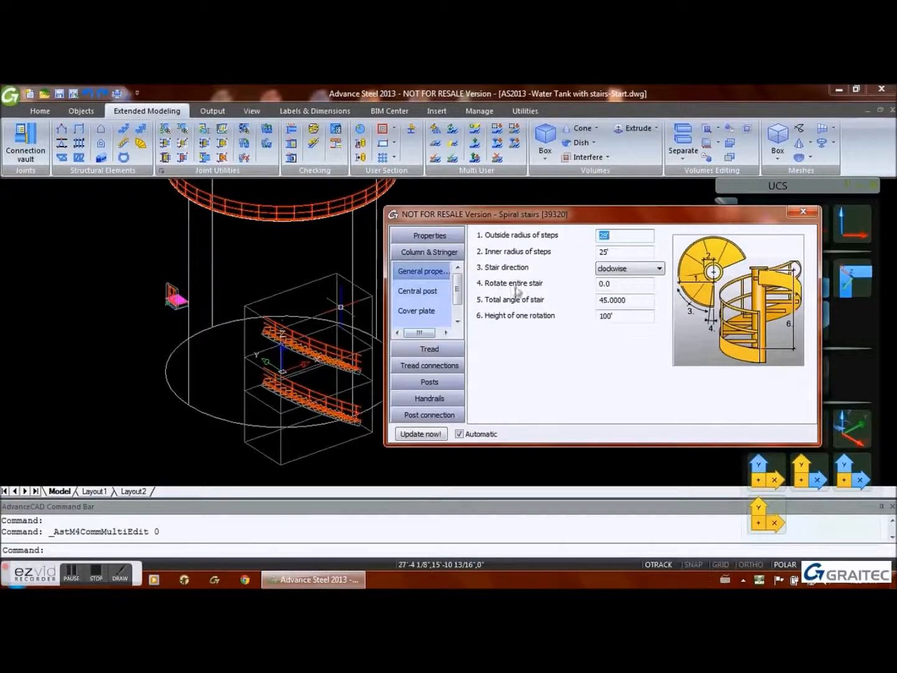
{"action": "left_click", "coordinate": [614, 285]}
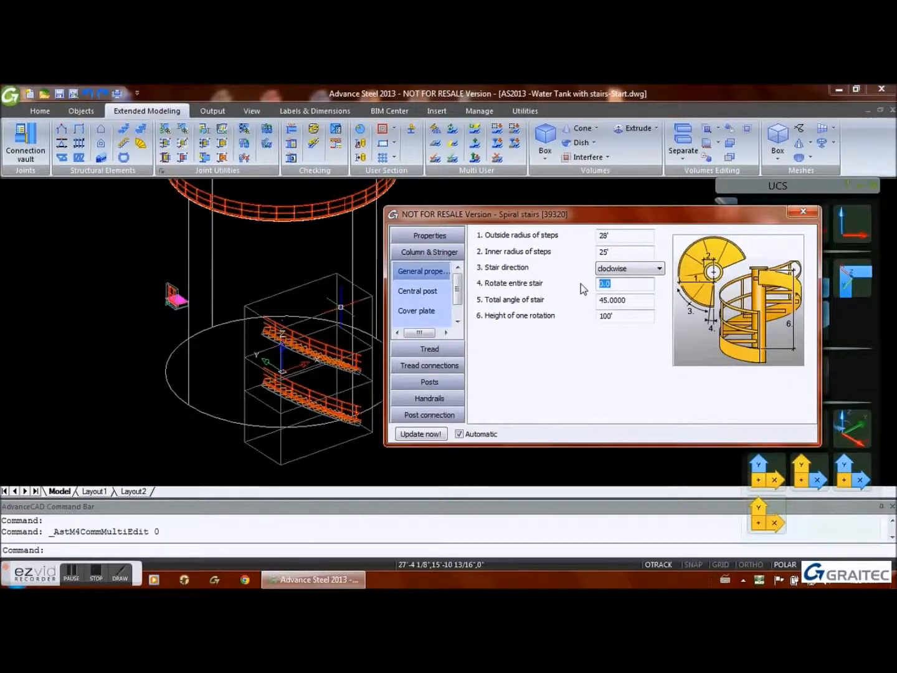
{"action": "type", "text": "-45"}
{"action": "left_click", "coordinate": [628, 299]}
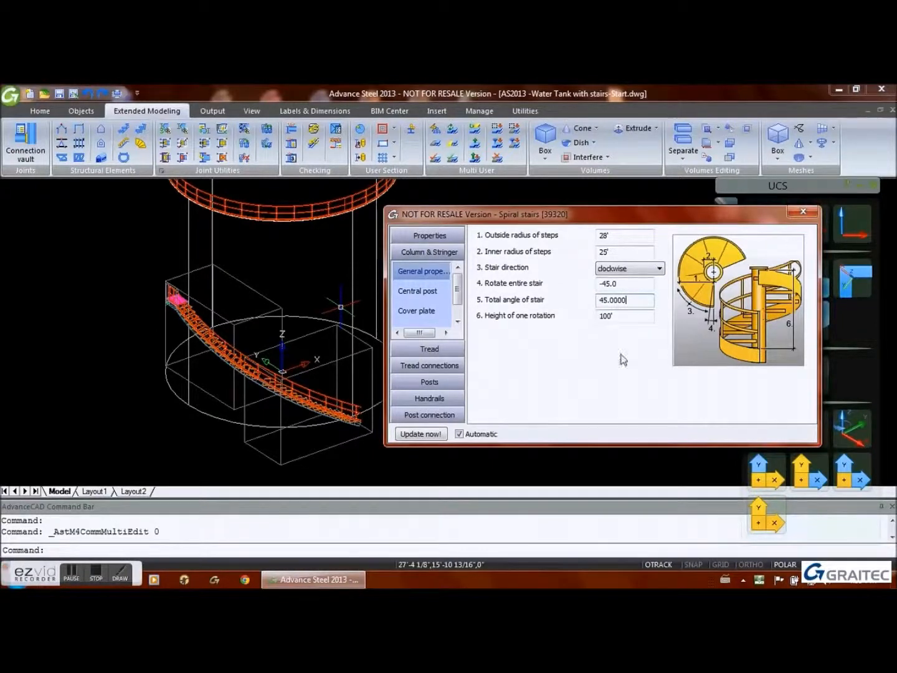
- Turn on creation of the first tread for the copied flight and close its properties
{"action": "left_click", "coordinate": [147, 426]}
{"action": "scroll", "coordinate": [260, 395], "scroll_direction": "up", "scroll_amount": 5}
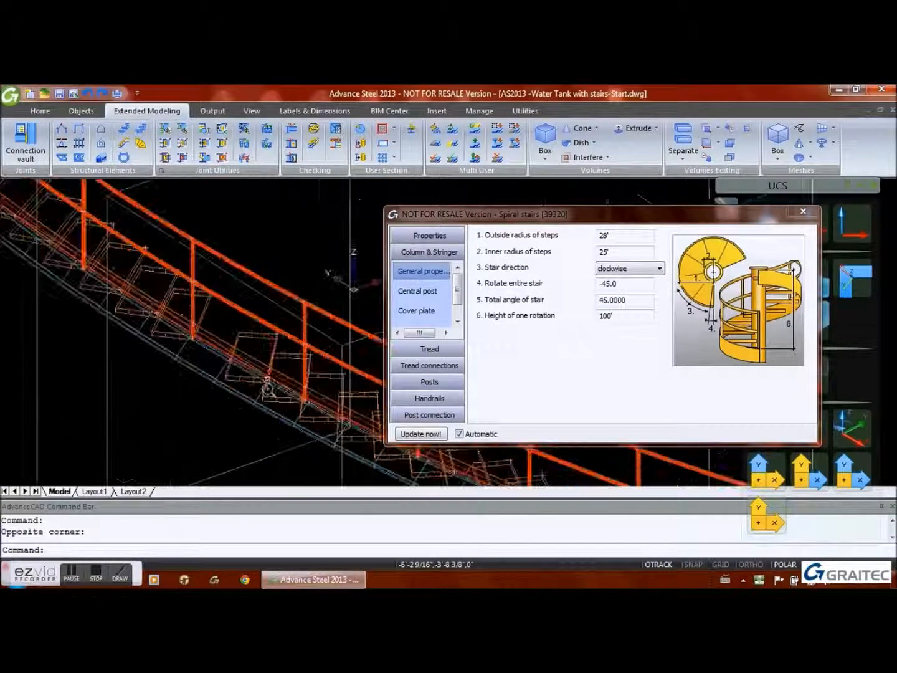
{"action": "left_click", "coordinate": [441, 349]}
{"action": "left_click", "coordinate": [424, 310]}
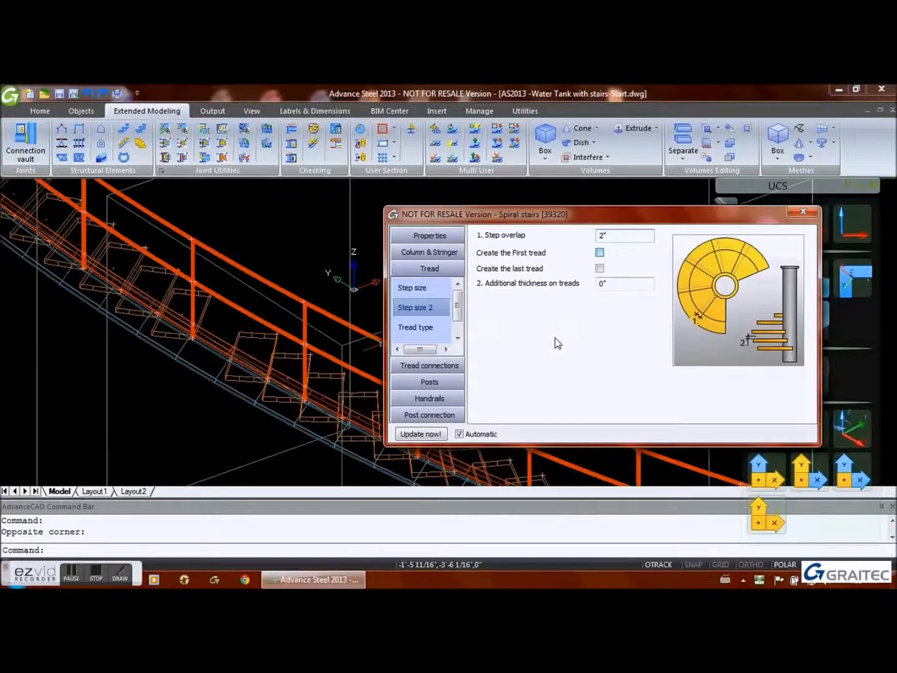
{"action": "left_click", "coordinate": [599, 253]}
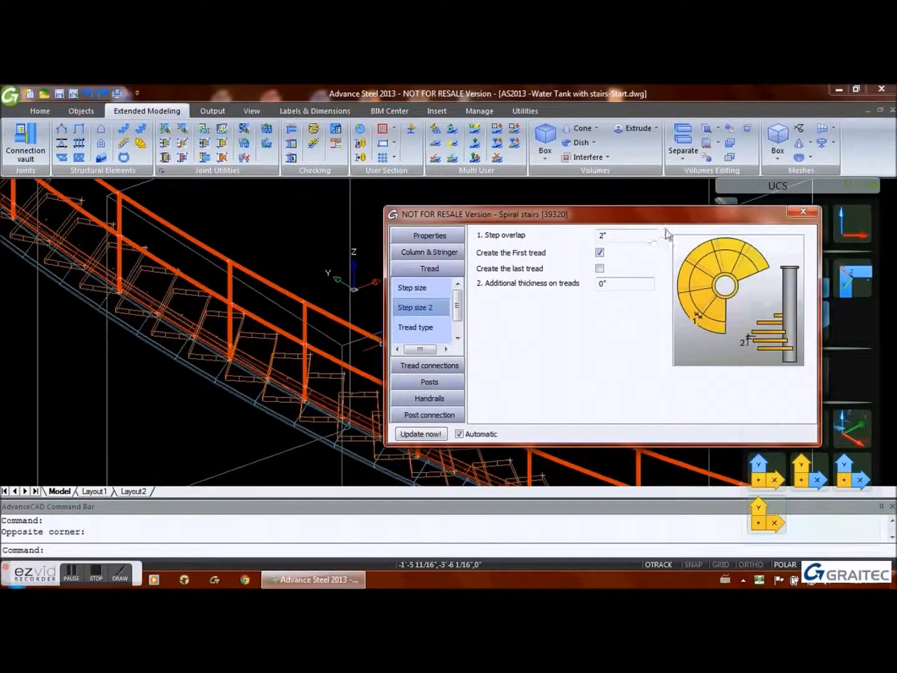
{"action": "left_click", "coordinate": [803, 214]}
- Try to place a weld near the junction of the two flights with only the lower stringer picked
{"action": "middle_click_drag", "start_coordinate": [399, 281], "coordinate": [361, 368], "text": "shift"}
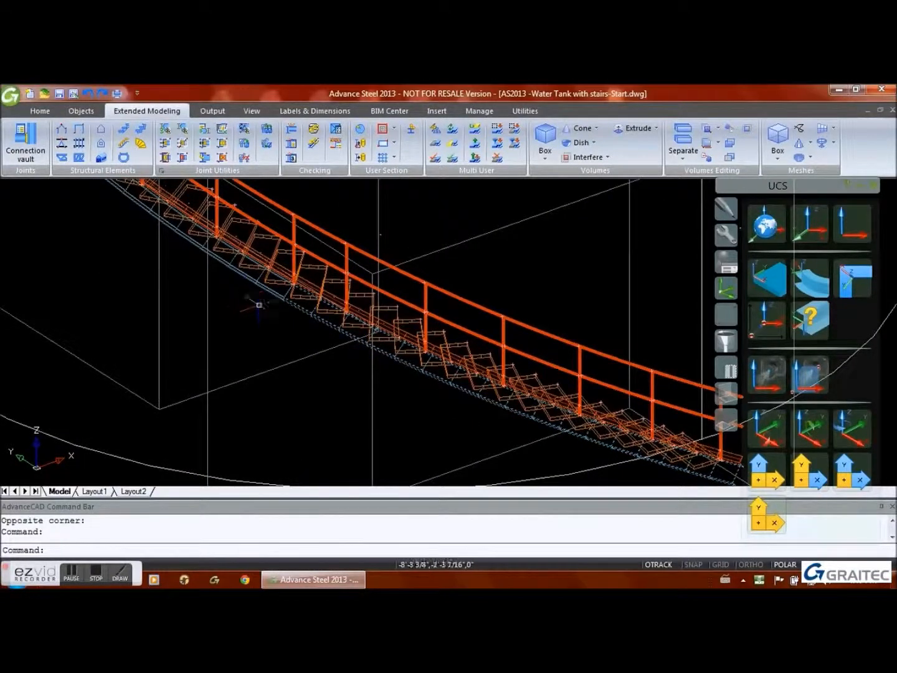
{"action": "scroll", "coordinate": [305, 306], "scroll_direction": "up", "scroll_amount": 5}
{"action": "middle_click_drag", "start_coordinate": [315, 325], "coordinate": [400, 358]}
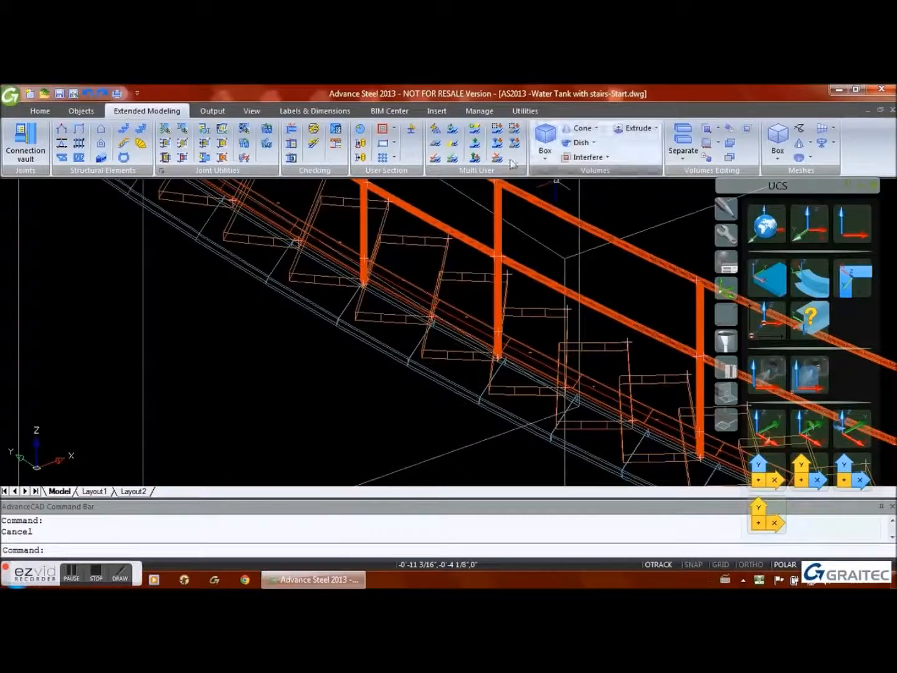
{"action": "left_click", "coordinate": [79, 114]}
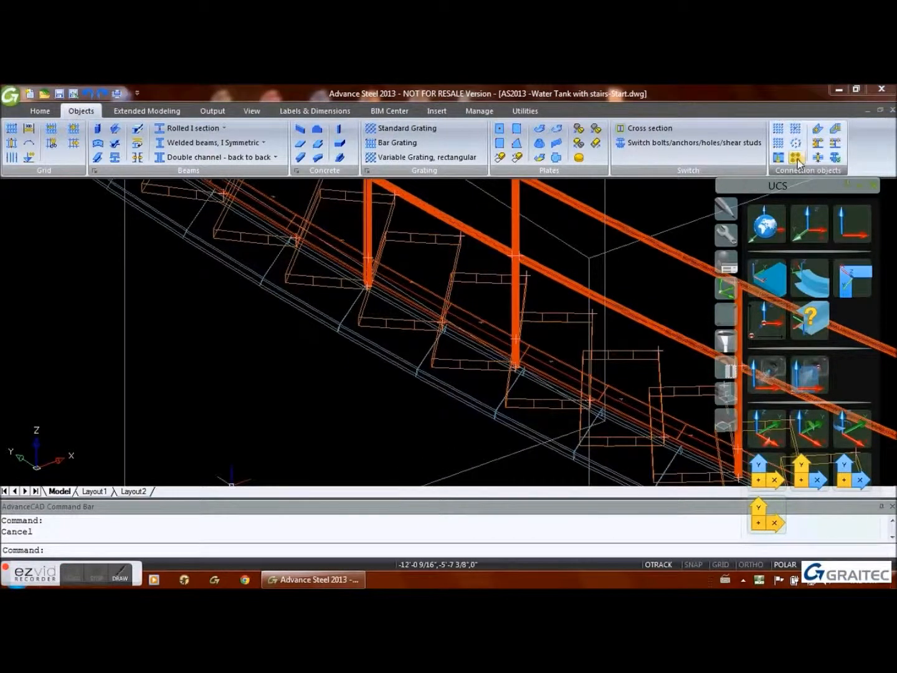
{"action": "left_click", "coordinate": [816, 130]}
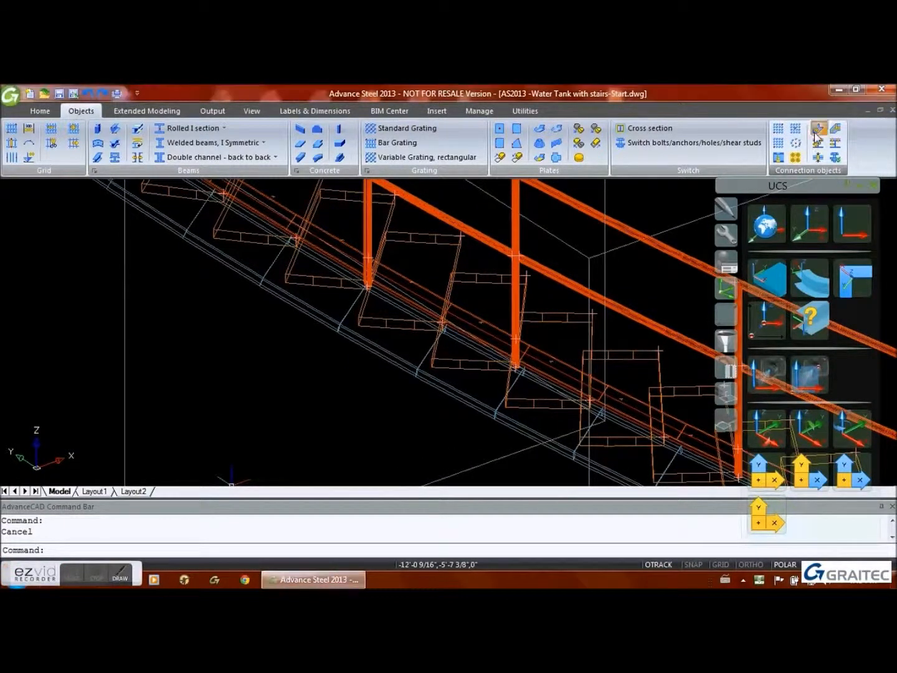
{"action": "left_click", "coordinate": [381, 357]}
{"action": "key", "text": "Return"}
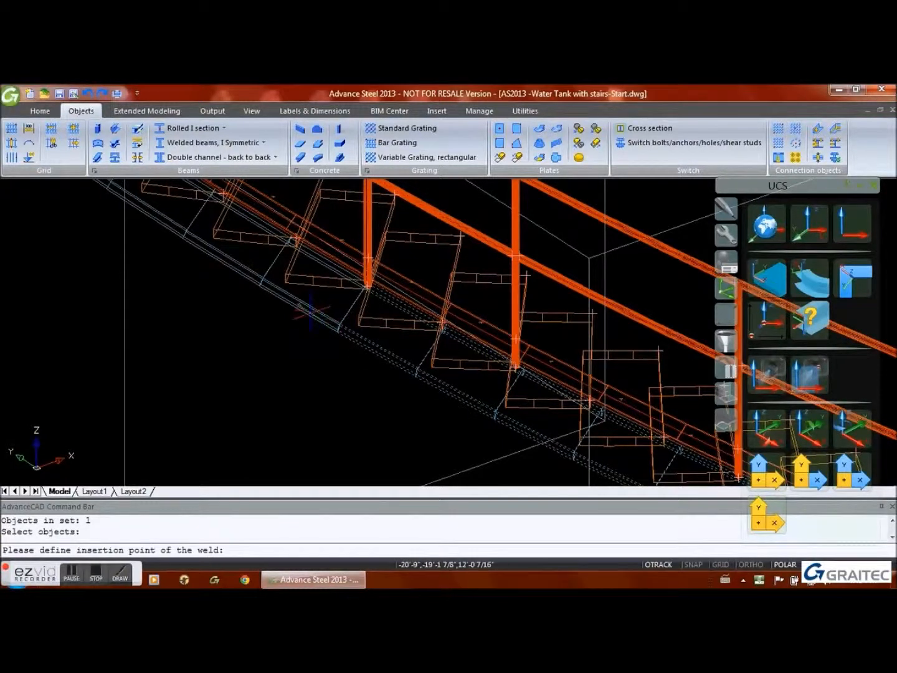
{"action": "left_click", "coordinate": [309, 314]}
- Weld the stringers of the lower and upper flights together at their junction, keeping the 1/4" fillet weld
{"action": "left_click", "coordinate": [817, 130]}
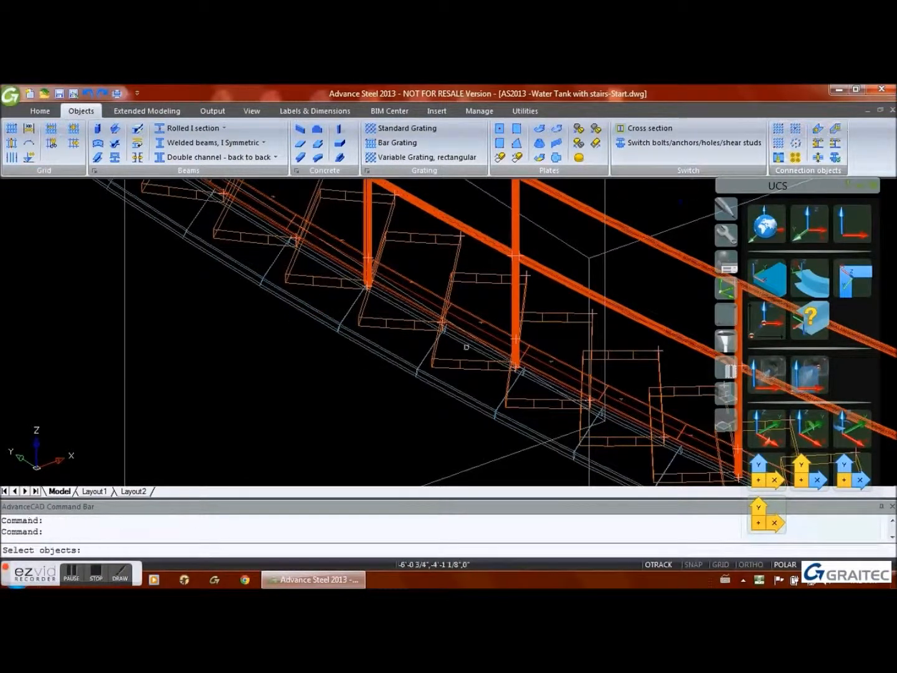
{"action": "left_click", "coordinate": [343, 336]}
{"action": "left_click", "coordinate": [317, 316]}
{"action": "key", "text": "Return"}
{"action": "left_click", "coordinate": [352, 306]}
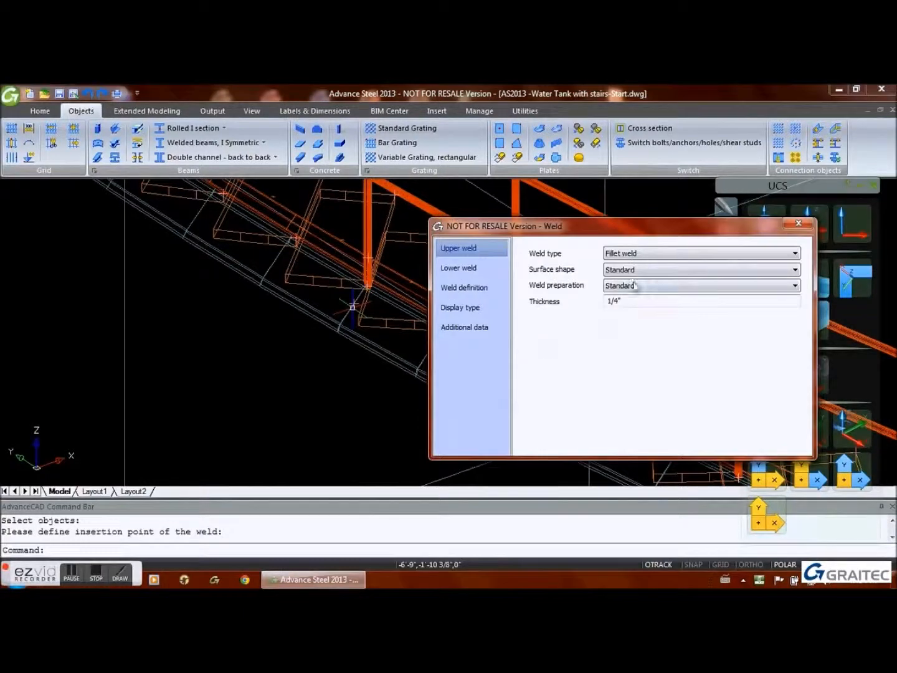
{"action": "left_click", "coordinate": [798, 223]}
- Copy the lower spiral stair joint 25' straight up along Z
{"action": "scroll", "coordinate": [473, 349], "scroll_direction": "down", "scroll_amount": 8}
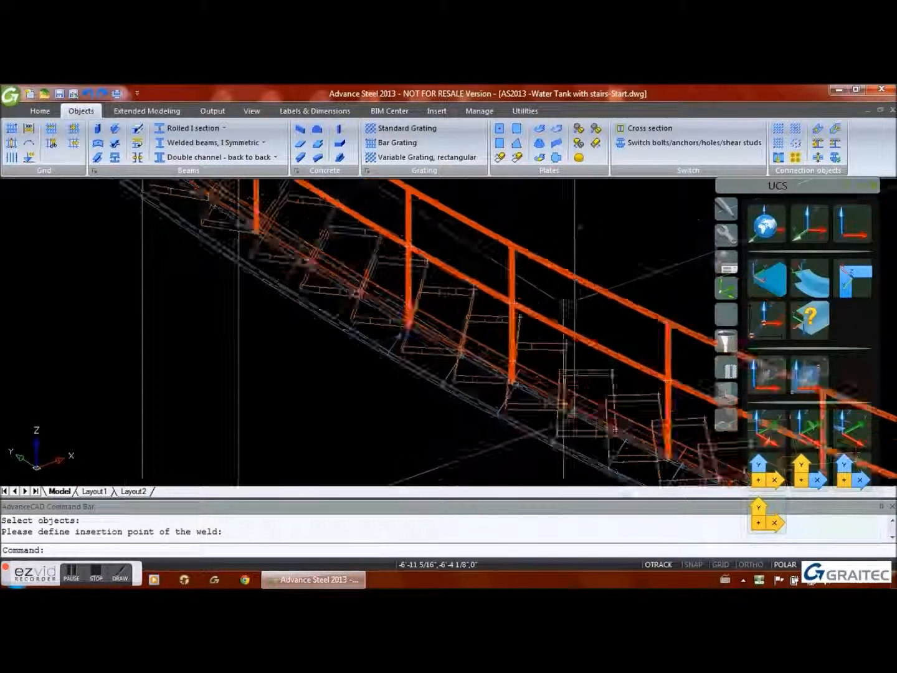
{"action": "middle_click_drag", "start_coordinate": [464, 416], "coordinate": [406, 385]}
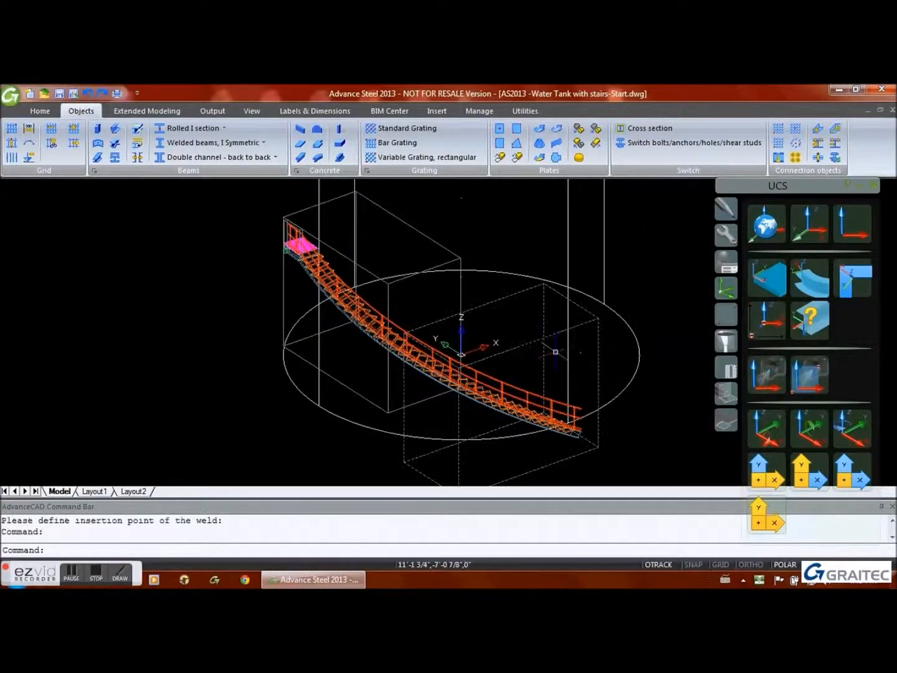
{"action": "type", "text": "co"}
{"action": "key", "text": "Return"}
{"action": "left_click", "coordinate": [671, 434]}
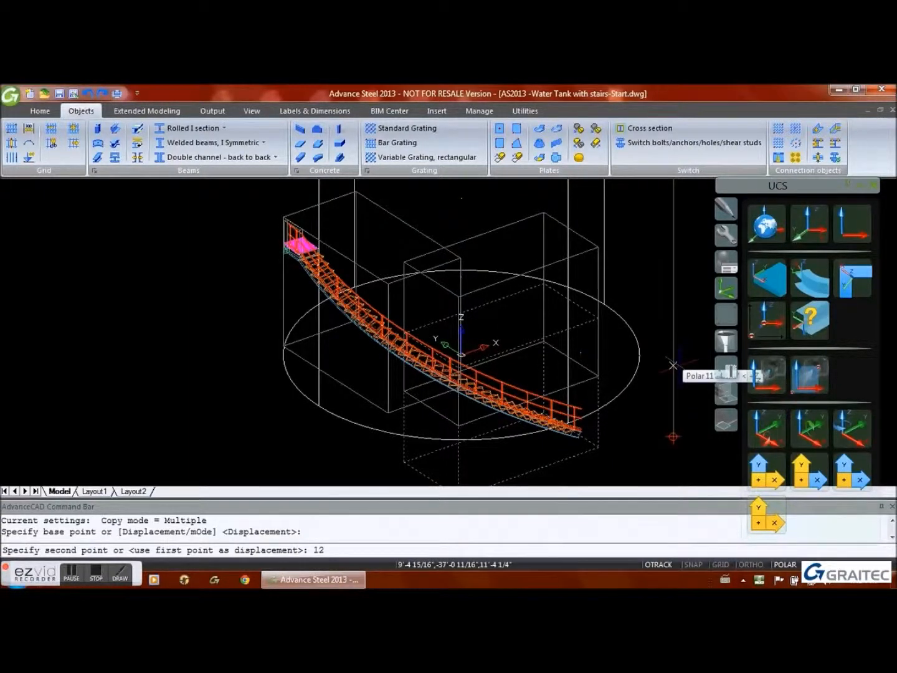
{"action": "type", "text": "'"}
{"action": "key", "text": "Return"}
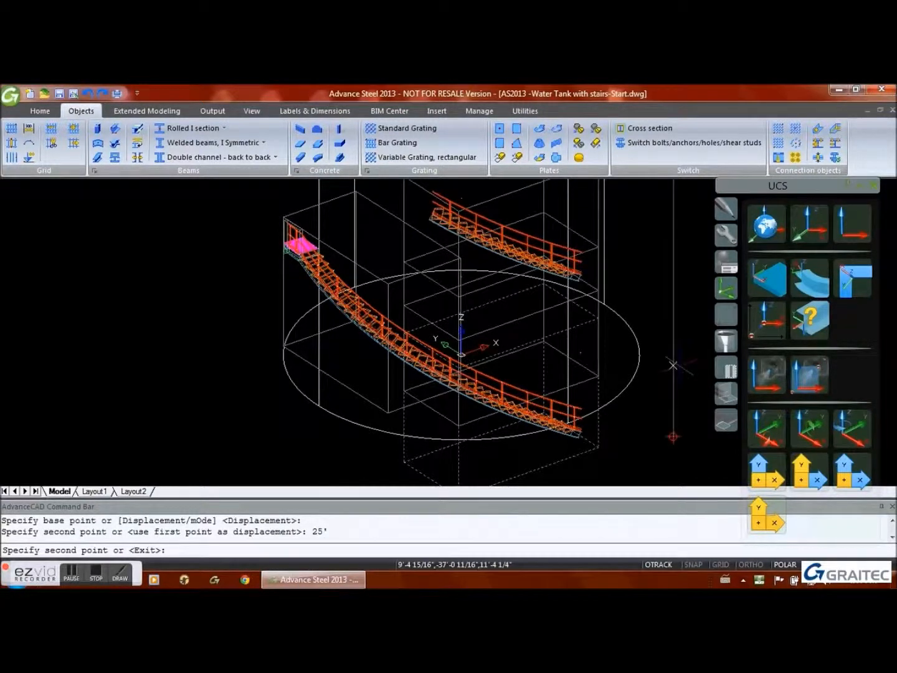
{"action": "key", "text": "Return"}
- Rotate the entire copied spiral stair flight to -90 degrees in its general column and stringer properties
{"action": "scroll", "coordinate": [672, 365], "scroll_direction": "down", "scroll_amount": 2}
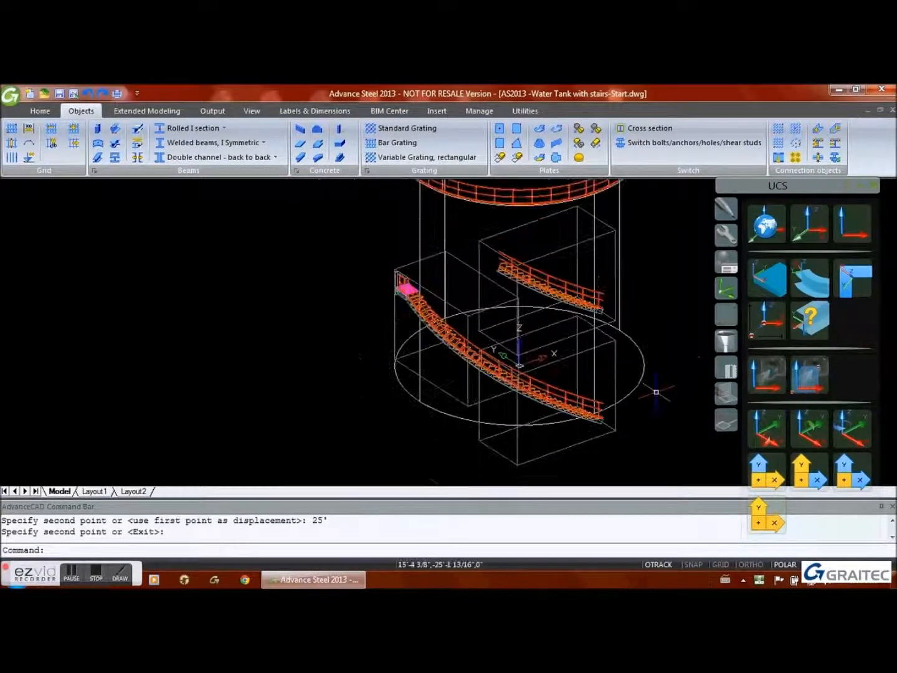
{"action": "double_click", "coordinate": [567, 248]}
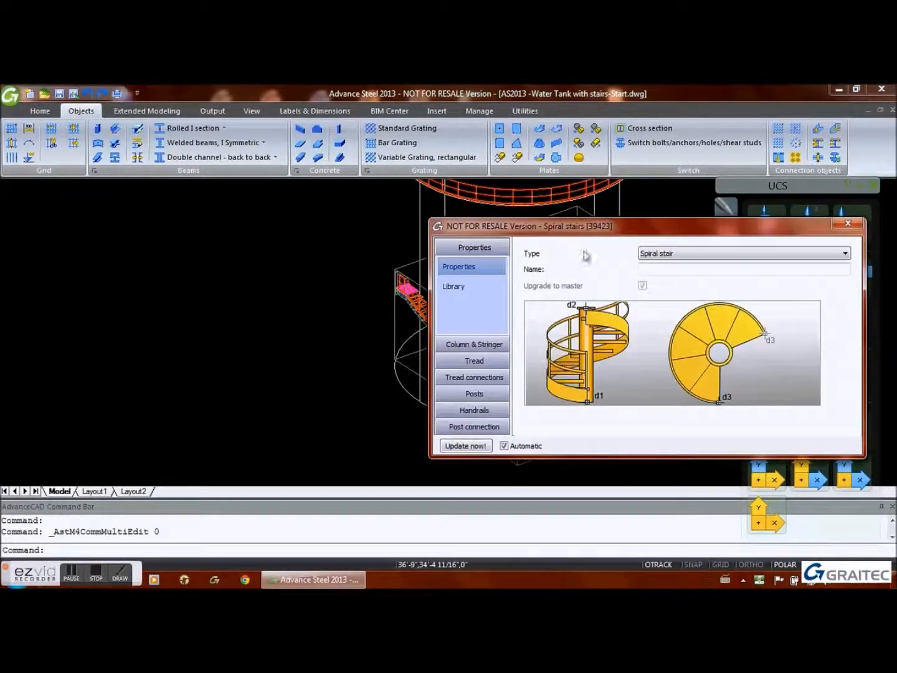
{"action": "left_click", "coordinate": [478, 345]}
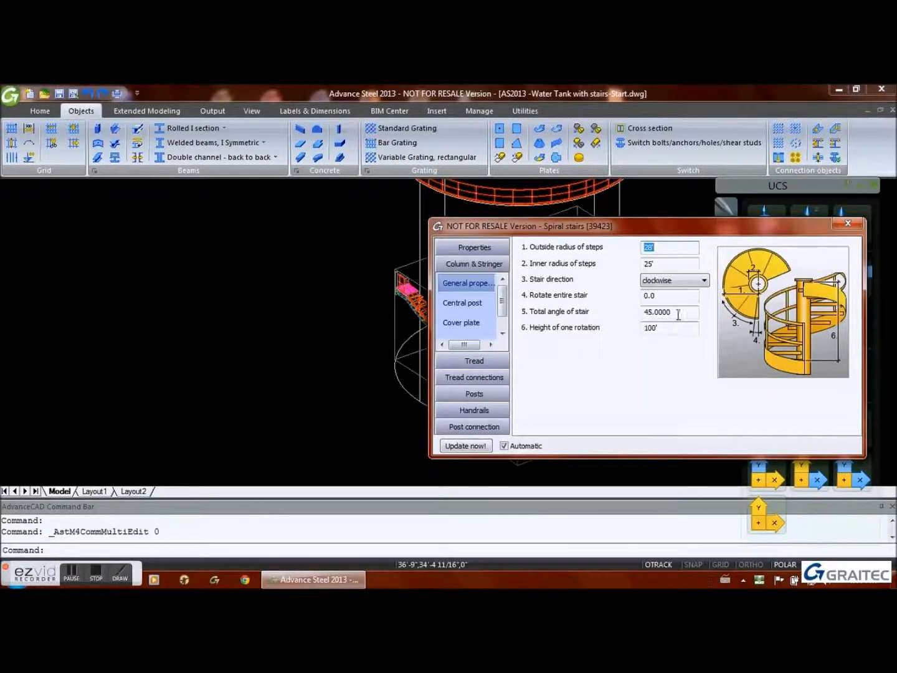
{"action": "scroll", "coordinate": [388, 344], "scroll_direction": "up", "scroll_amount": 5}
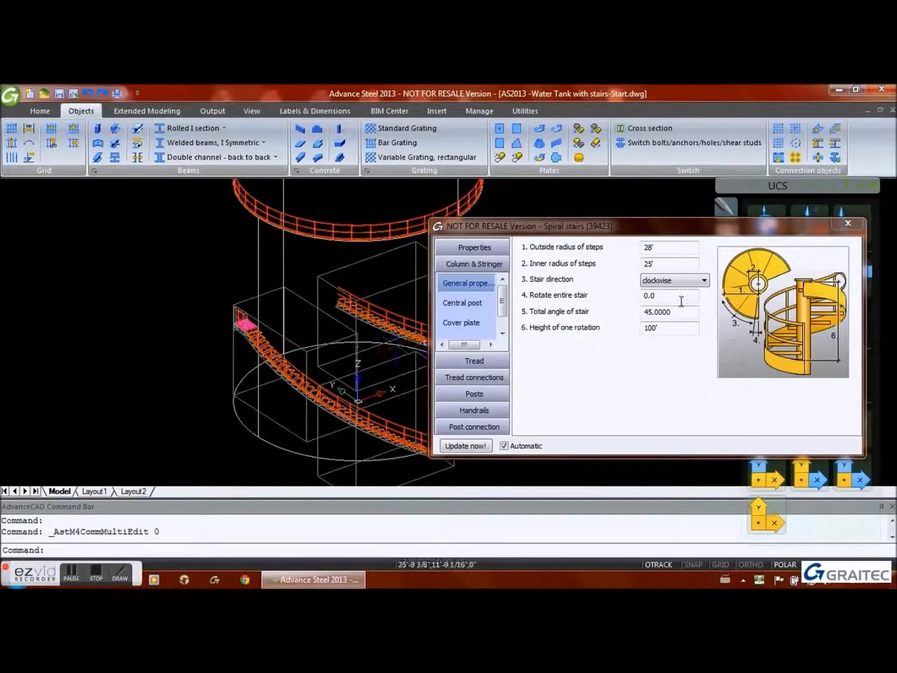
{"action": "left_click", "coordinate": [653, 297]}
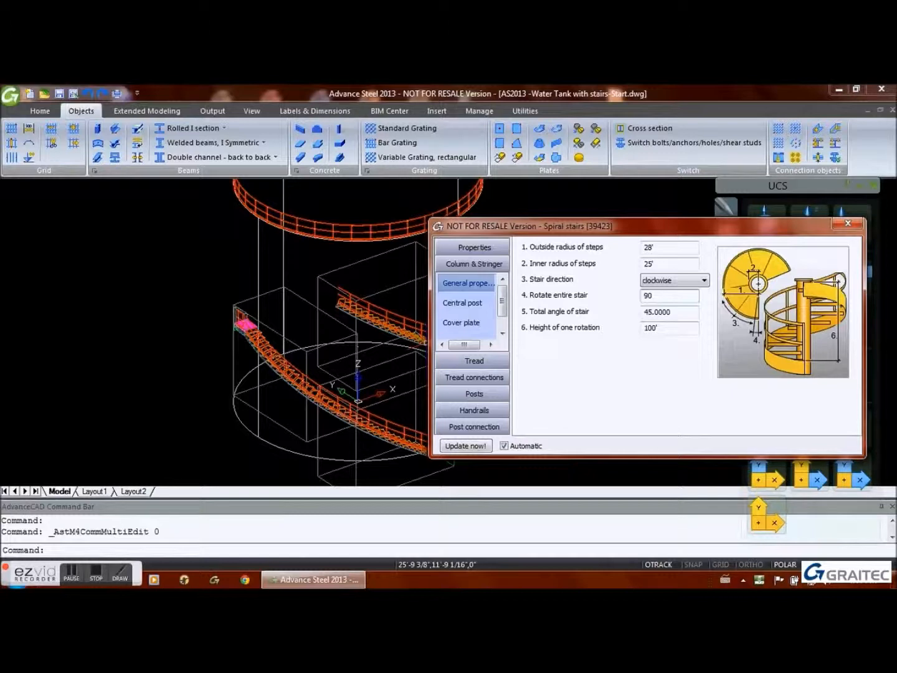
{"action": "type", "text": "90"}
{"action": "key", "text": "Return"}
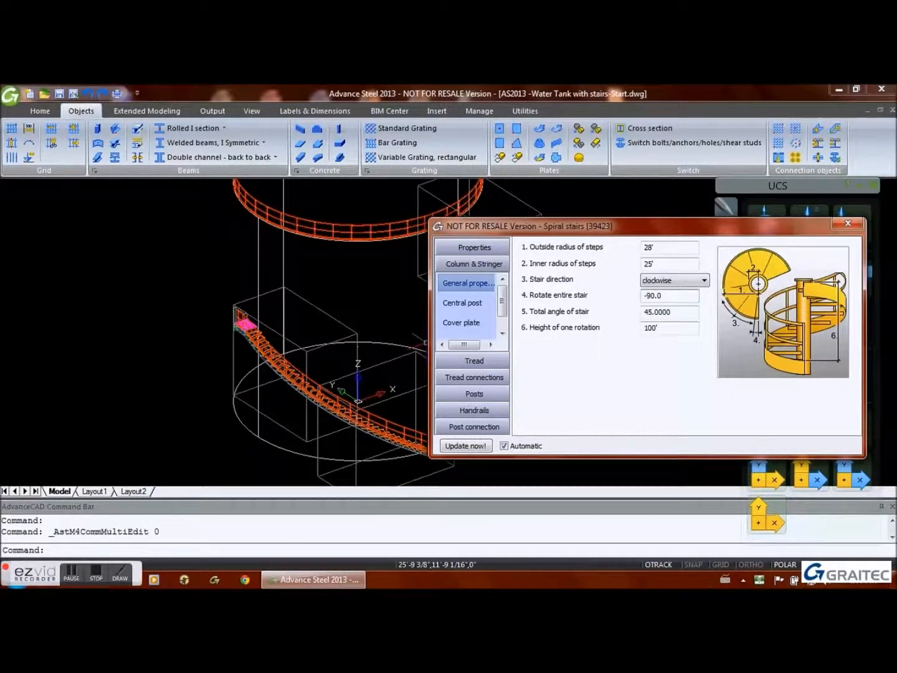
- Set the copied flight's rotation to -97 degrees so it starts at the middle landing, and close its properties
{"action": "middle_click_drag", "start_coordinate": [172, 357], "coordinate": [200, 373]}
{"action": "scroll", "coordinate": [200, 373], "scroll_direction": "up", "scroll_amount": 6}
{"action": "middle_click_drag", "start_coordinate": [217, 341], "coordinate": [267, 356]}
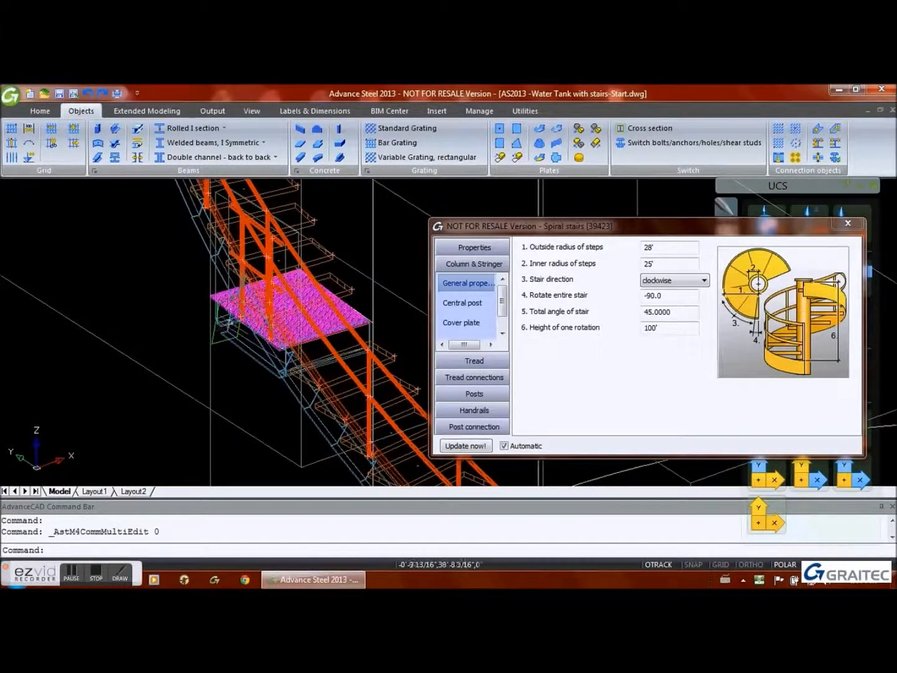
{"action": "left_click", "coordinate": [652, 296]}
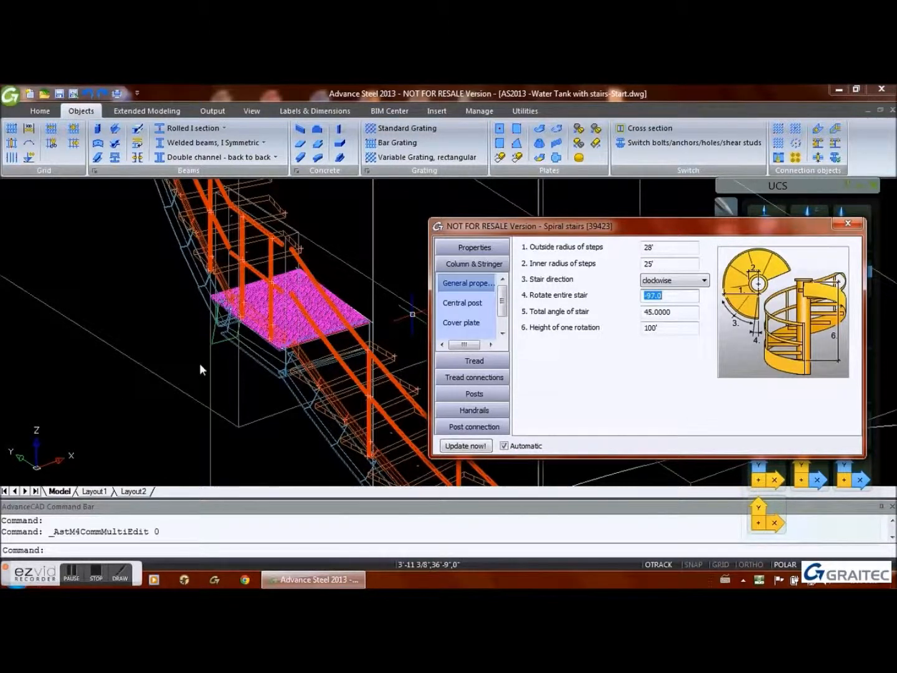
{"action": "left_click", "coordinate": [176, 365]}
{"action": "middle_click_drag", "start_coordinate": [176, 367], "coordinate": [250, 381], "text": "shift"}
{"action": "scroll", "coordinate": [250, 400], "scroll_direction": "down", "scroll_amount": 7}
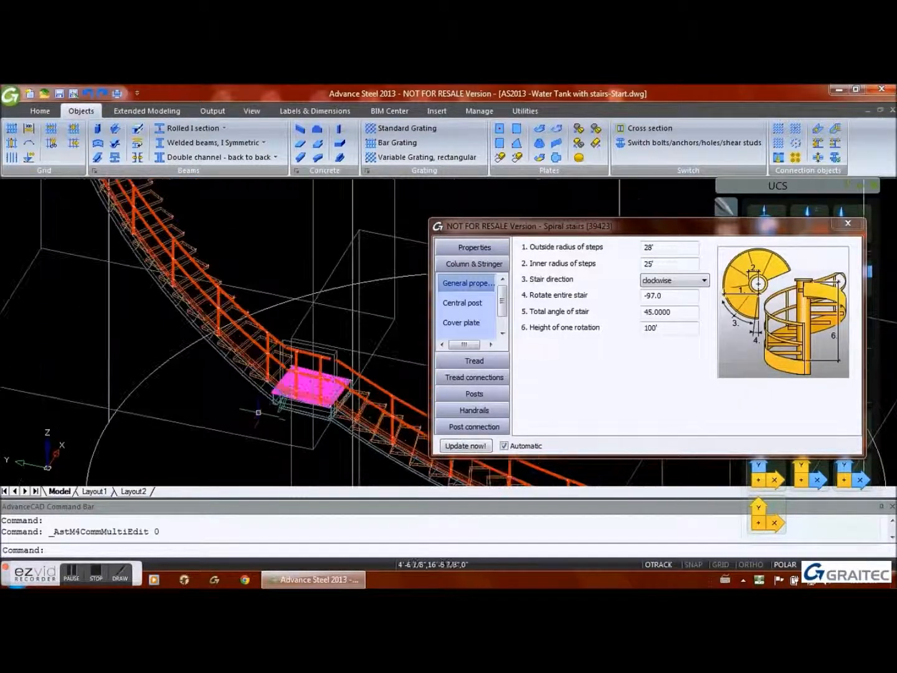
{"action": "middle_click_drag", "start_coordinate": [264, 425], "coordinate": [264, 446]}
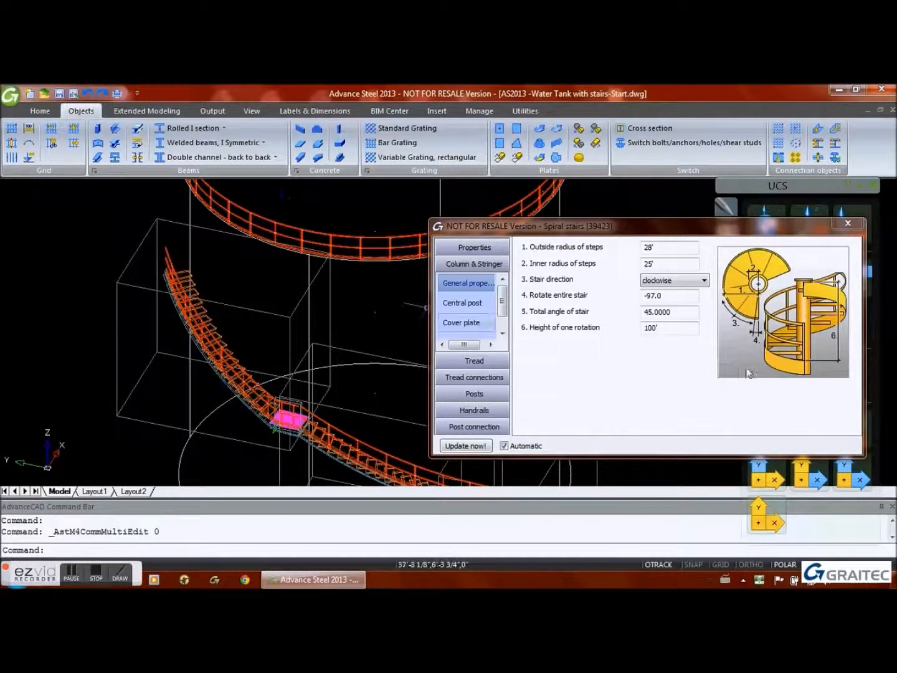
{"action": "left_click", "coordinate": [847, 222]}
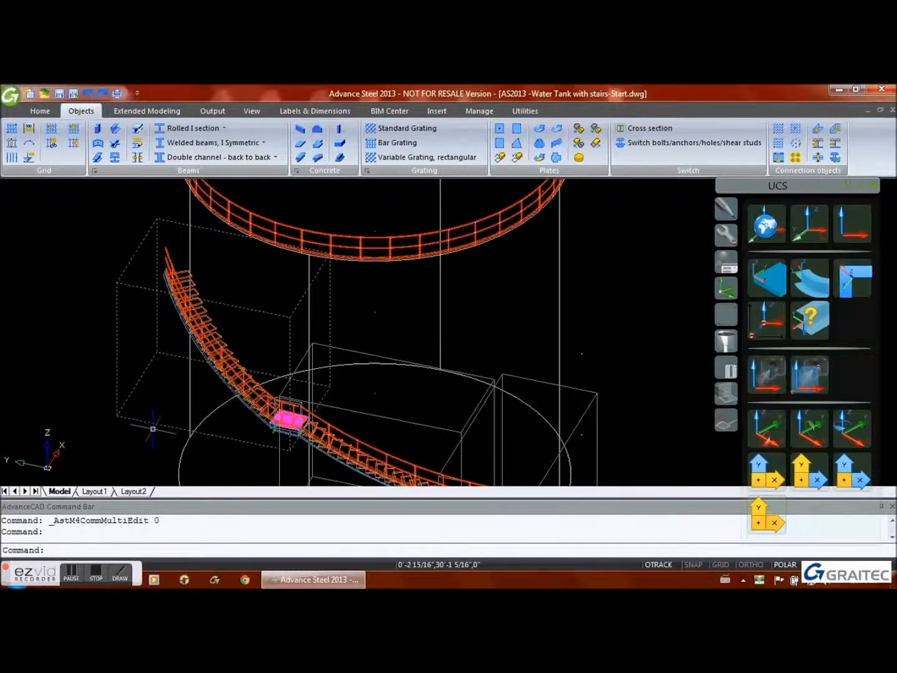
- Copy the rotated spiral stair flight above the middle landing 12.5' straight up along Z
{"action": "type", "text": "copy"}
{"action": "key", "text": "Return"}
{"action": "left_click", "coordinate": [138, 447]}
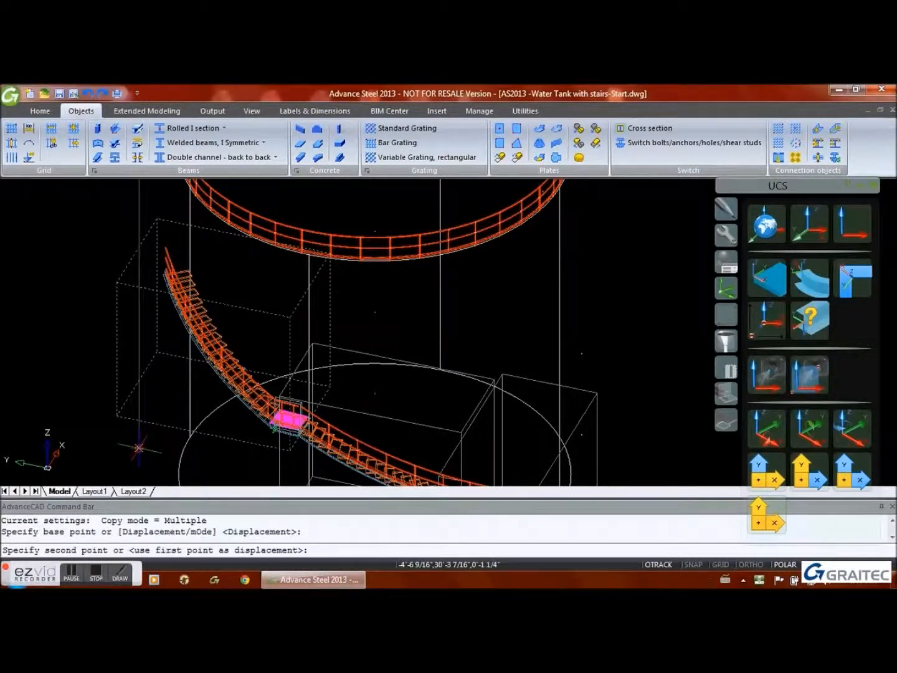
{"action": "type", "text": "12.5'"}
{"action": "key", "text": "Return"}
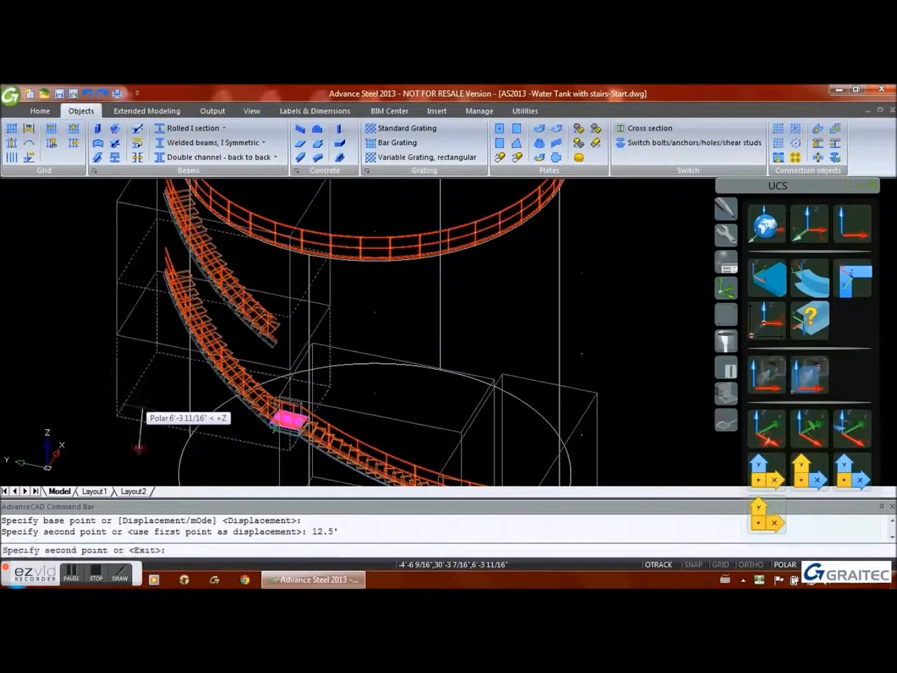
{"action": "key", "text": "Return"}
- Rotate the entire newly copied top flight to -142 degrees in its general properties
{"action": "middle_click_drag", "start_coordinate": [243, 390], "coordinate": [411, 428]}
{"action": "scroll", "coordinate": [334, 438], "scroll_direction": "down", "scroll_amount": 3}
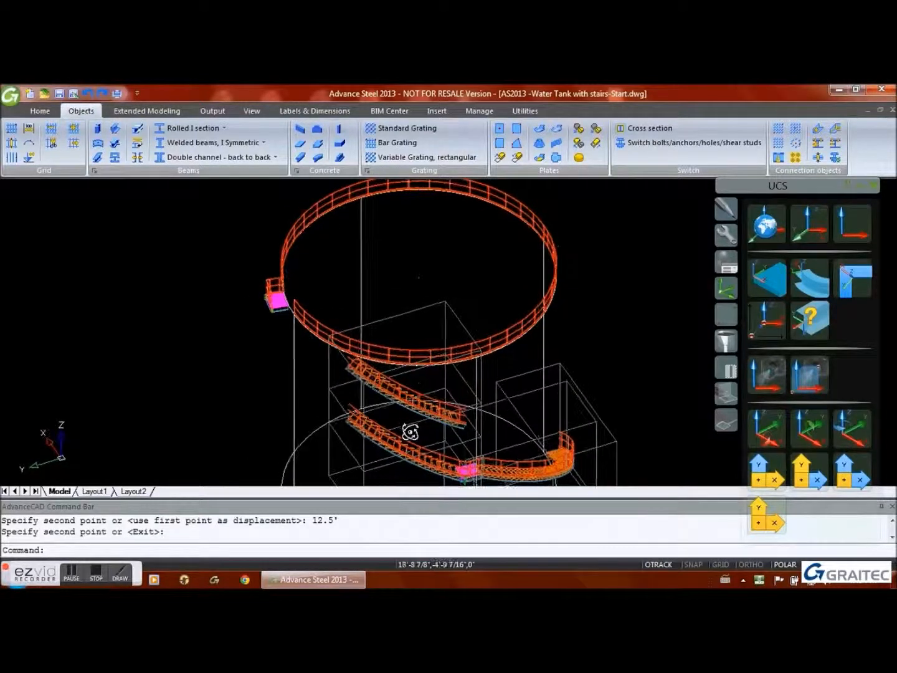
{"action": "double_click", "coordinate": [396, 316]}
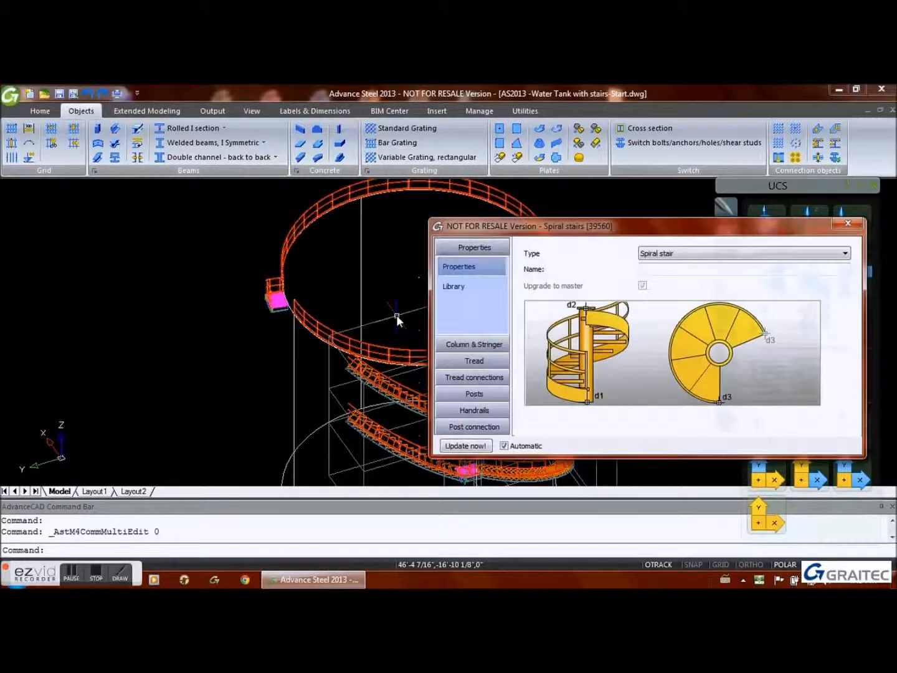
{"action": "left_click", "coordinate": [70, 578]}
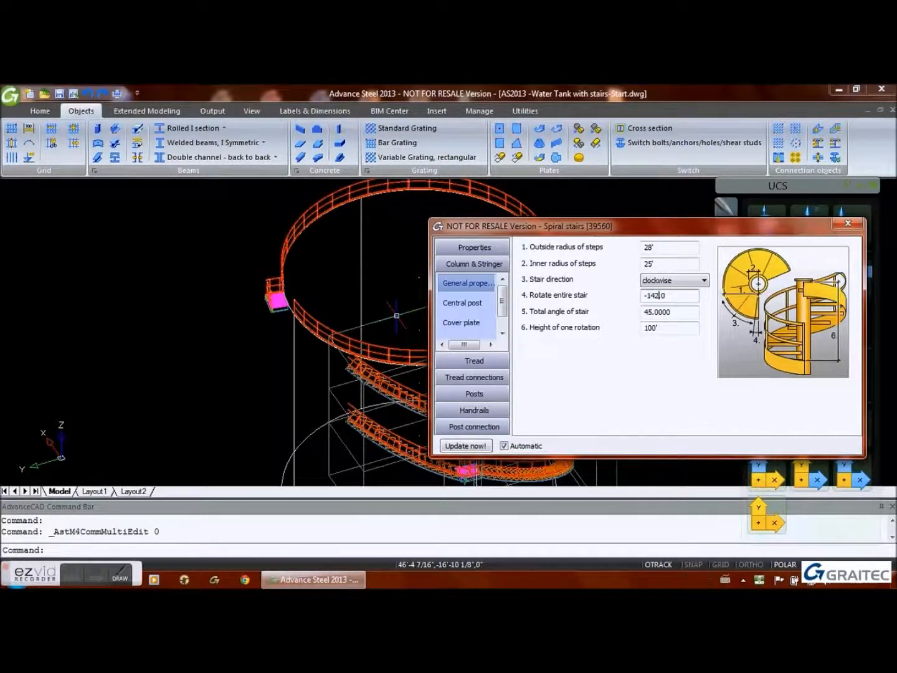
{"action": "left_click", "coordinate": [692, 315]}
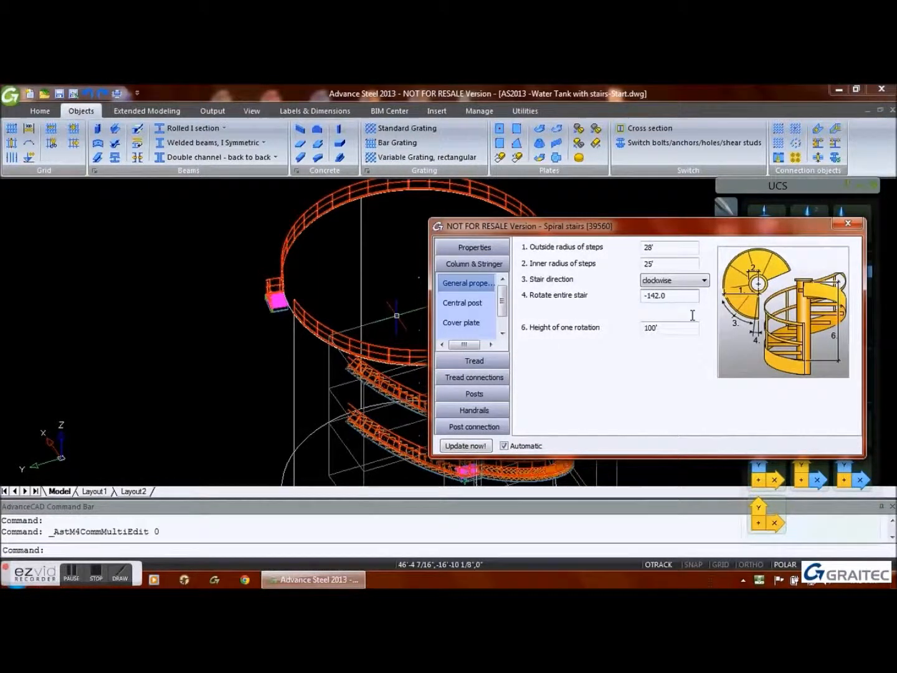
{"action": "left_click", "coordinate": [246, 431]}
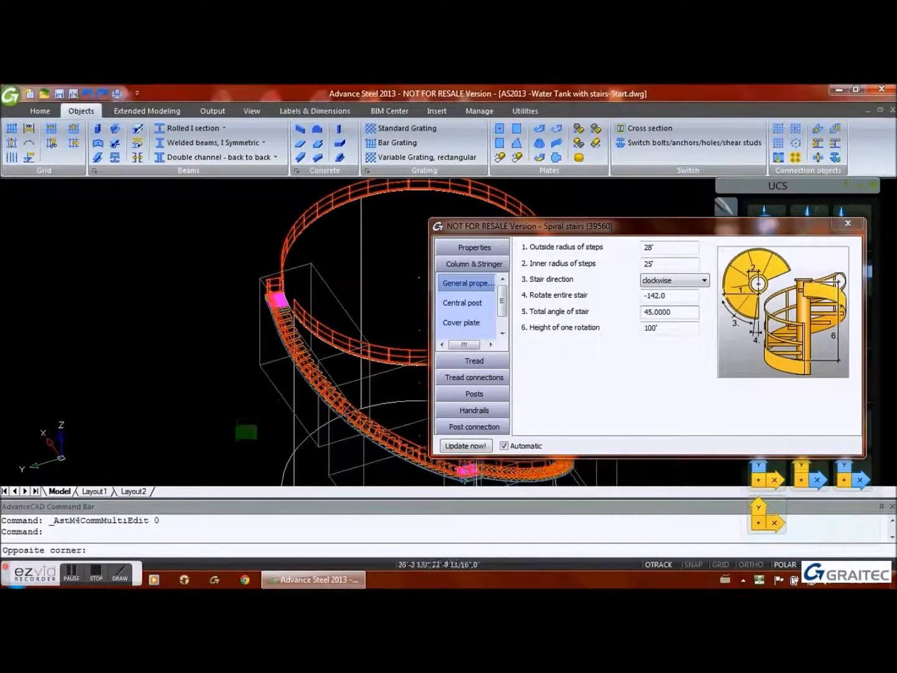
{"action": "left_click", "coordinate": [247, 431]}
- Turn on creation of the first tread for the top flight and close its spiral stair properties
{"action": "scroll", "coordinate": [330, 427], "scroll_direction": "up", "scroll_amount": 7}
{"action": "middle_click_drag", "start_coordinate": [338, 414], "coordinate": [177, 345]}
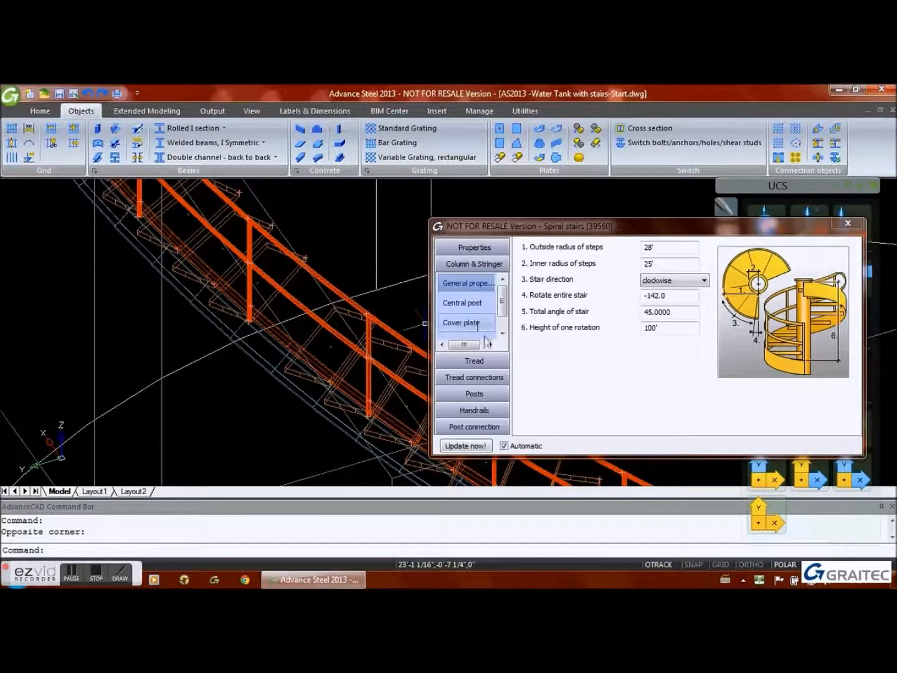
{"action": "left_click", "coordinate": [474, 361]}
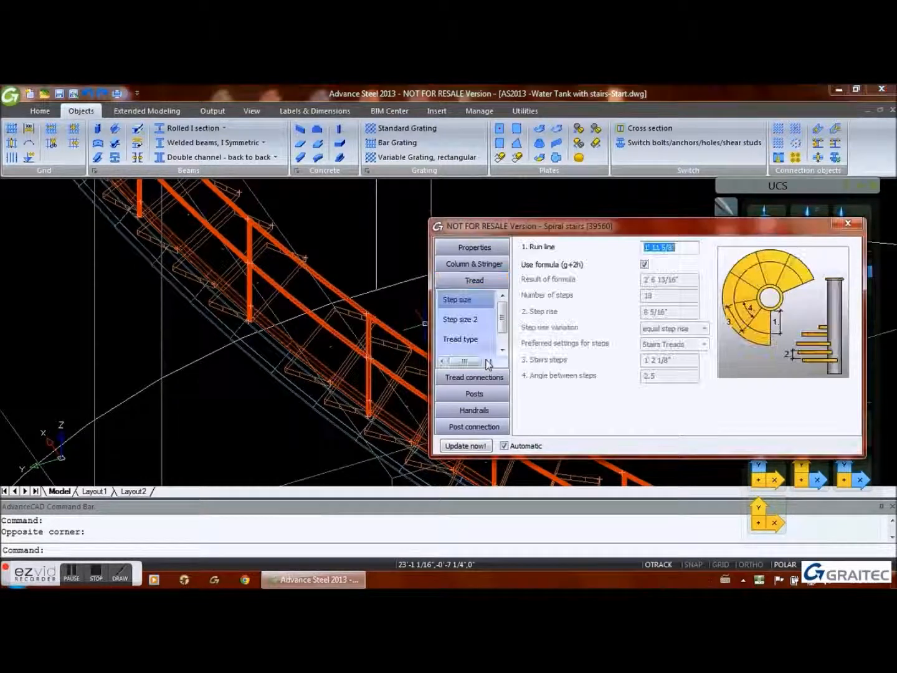
{"action": "left_click", "coordinate": [464, 319]}
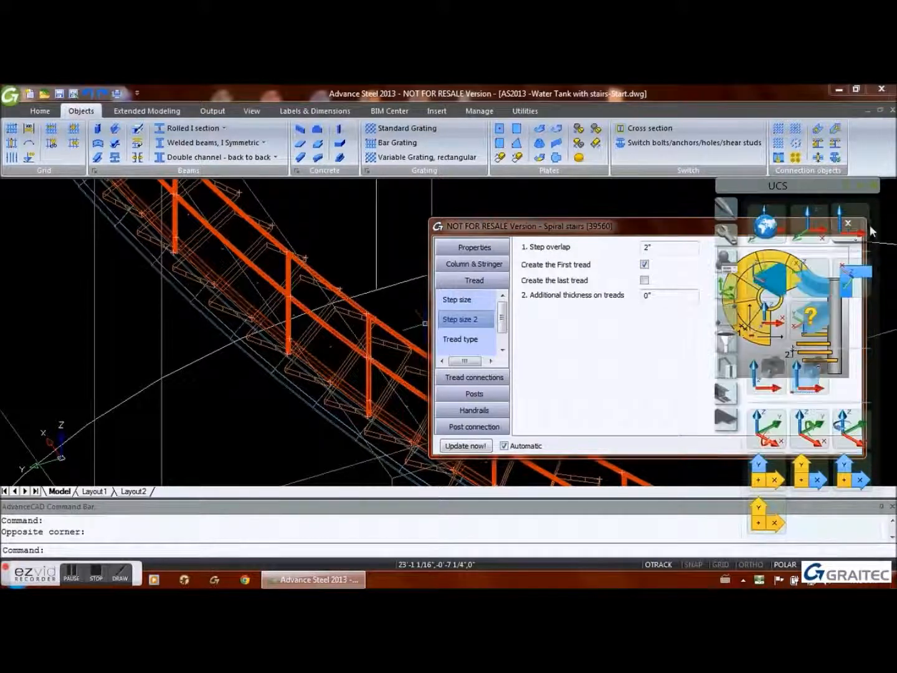
{"action": "scroll", "coordinate": [355, 330], "scroll_direction": "down", "scroll_amount": 3}
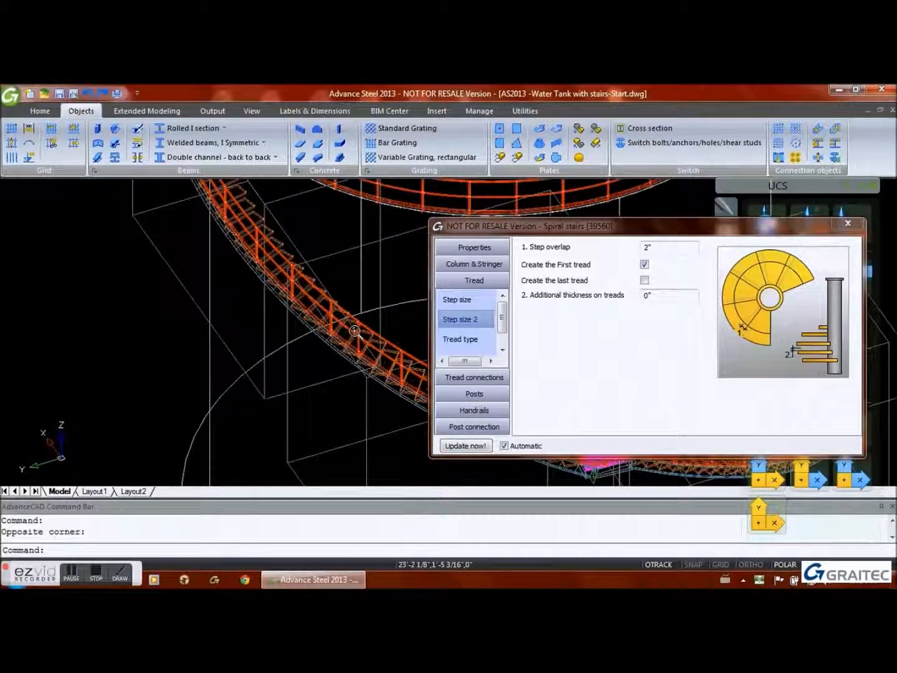
{"action": "scroll", "coordinate": [354, 330], "scroll_direction": "down", "scroll_amount": 2}
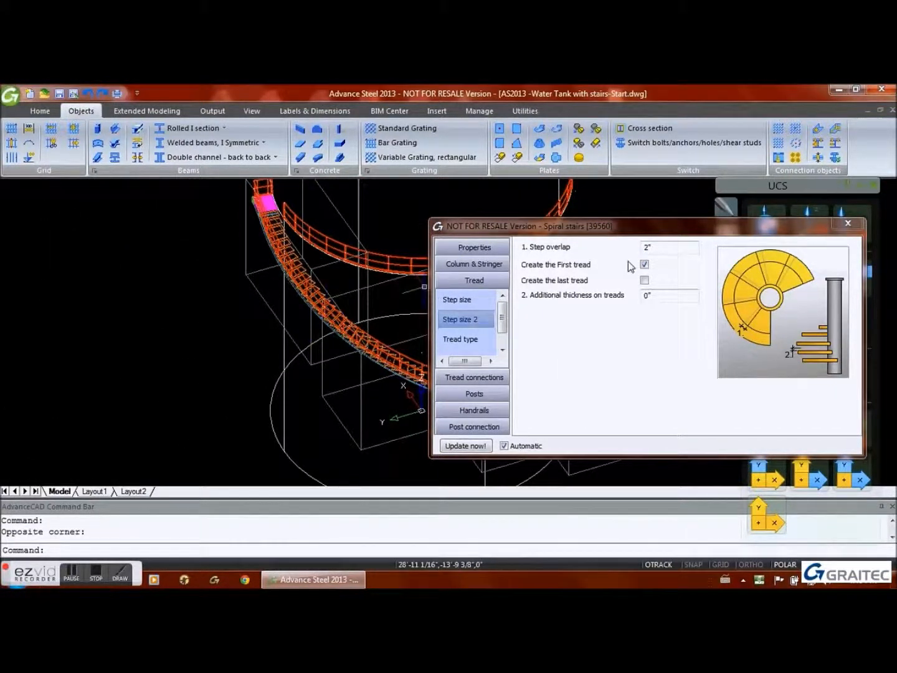
{"action": "left_click", "coordinate": [848, 222]}
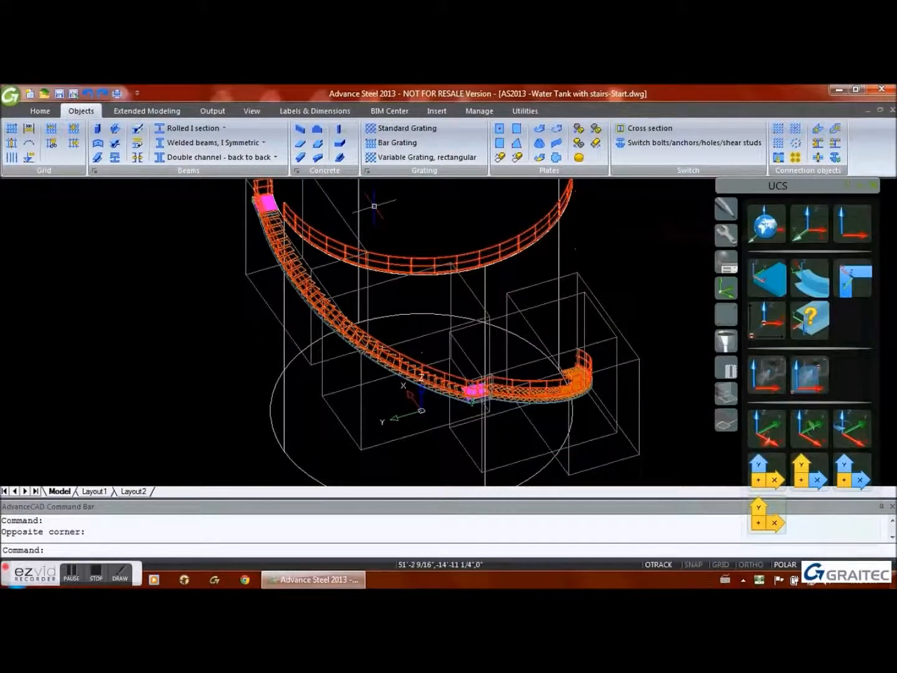
- Weld the stringers of the two upper flights together at their junction, keeping the 1/4" fillet weld, and save the drawing
{"action": "left_click", "coordinate": [818, 133]}
{"action": "scroll", "coordinate": [312, 337], "scroll_direction": "up", "scroll_amount": 5}
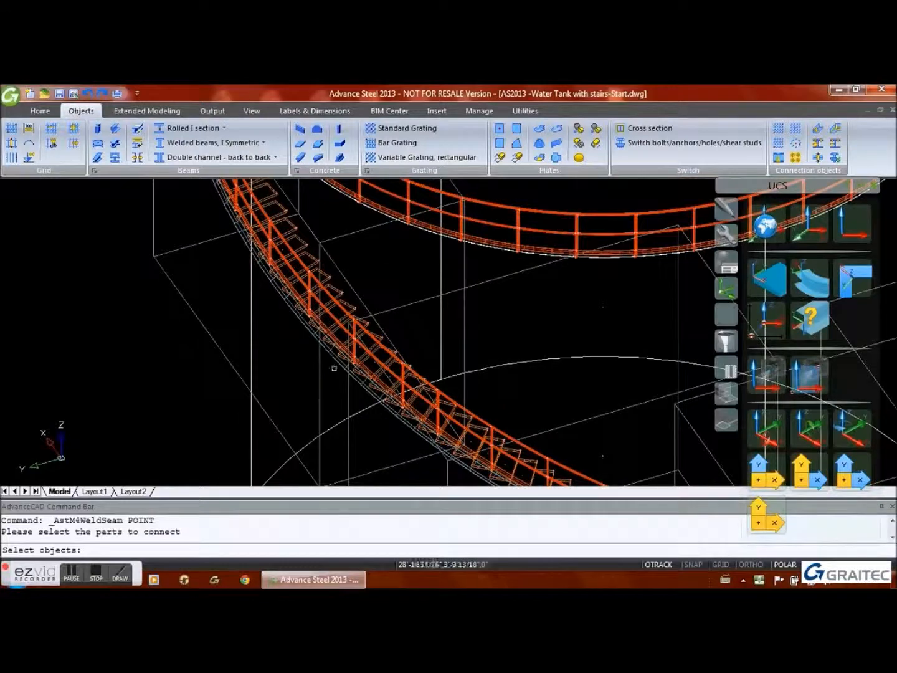
{"action": "left_click", "coordinate": [336, 360]}
{"action": "left_click", "coordinate": [414, 430]}
{"action": "key", "text": "Return"}
{"action": "scroll", "coordinate": [406, 417], "scroll_direction": "up", "scroll_amount": 5}
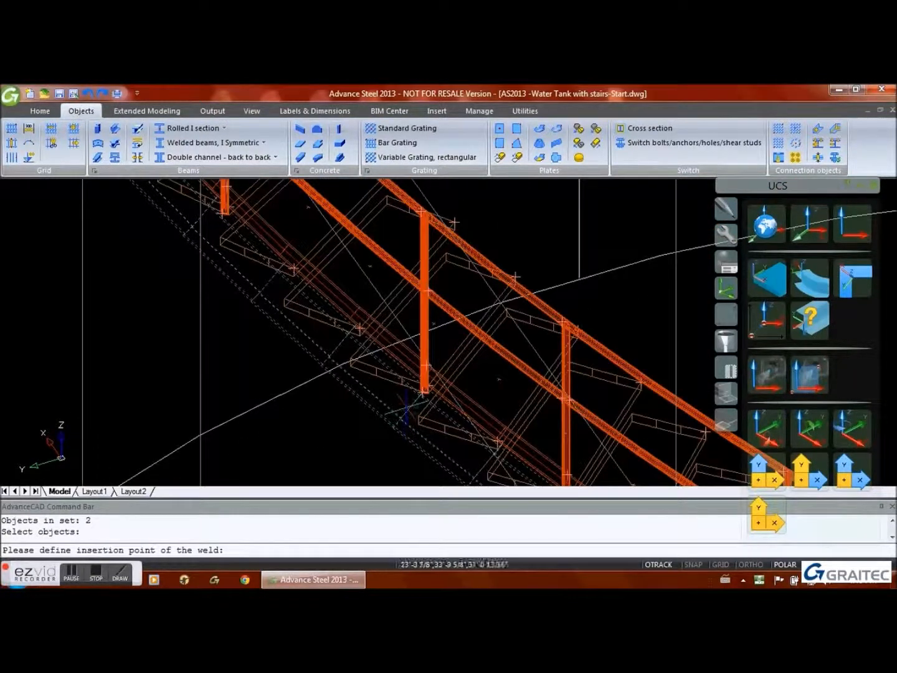
{"action": "left_click", "coordinate": [408, 406]}
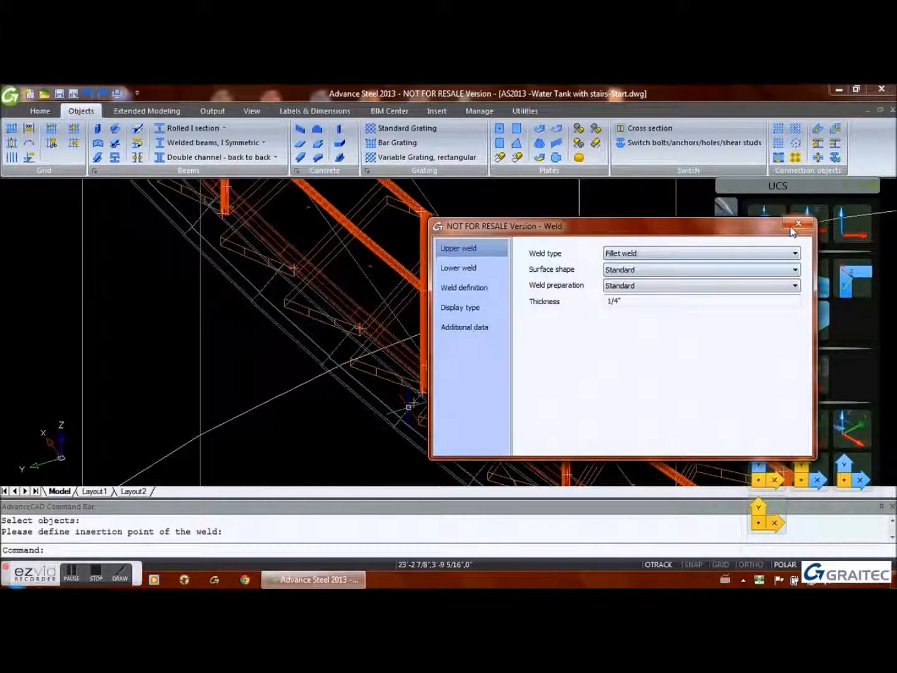
{"action": "left_click", "coordinate": [798, 224]}
{"action": "scroll", "coordinate": [449, 331], "scroll_direction": "down", "scroll_amount": 6}
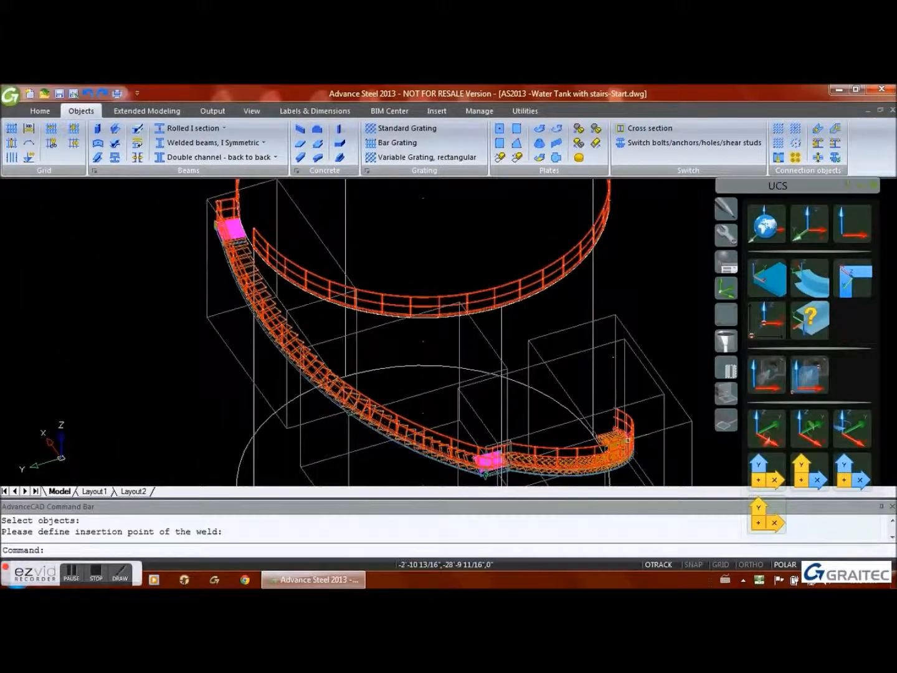
{"action": "middle_click_drag", "start_coordinate": [454, 429], "coordinate": [352, 429]}
{"action": "left_click", "coordinate": [59, 94]}
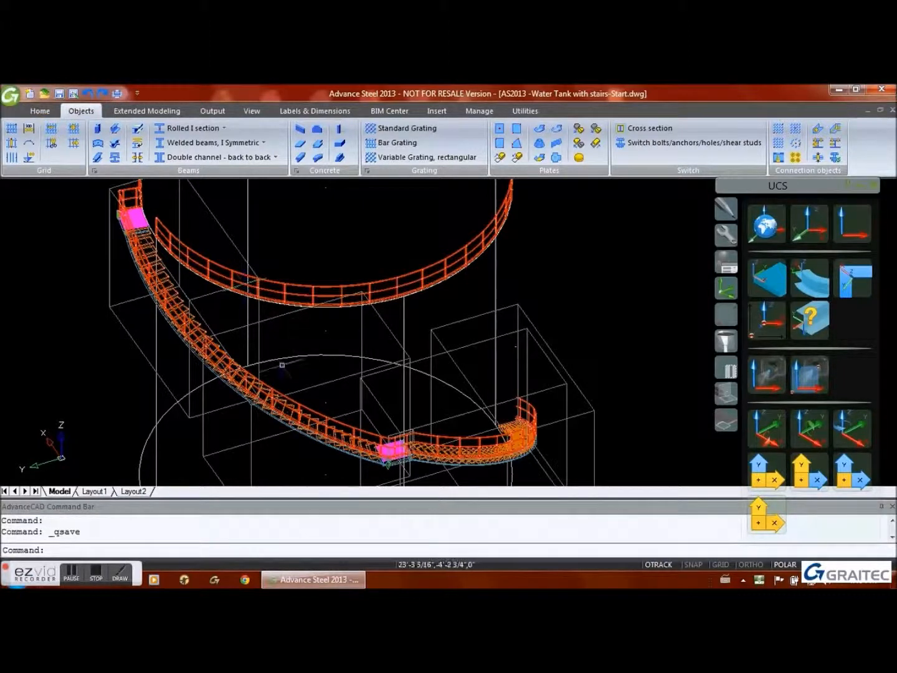
- Add a Stair anchor angle connection to the outer stringer at the base of the bottom flight, without a reference point and with default values
{"action": "middle_click_drag", "start_coordinate": [278, 381], "coordinate": [277, 342]}
{"action": "scroll", "coordinate": [327, 371], "scroll_direction": "down", "scroll_amount": 3}
{"action": "scroll", "coordinate": [450, 433], "scroll_direction": "up", "scroll_amount": 6}
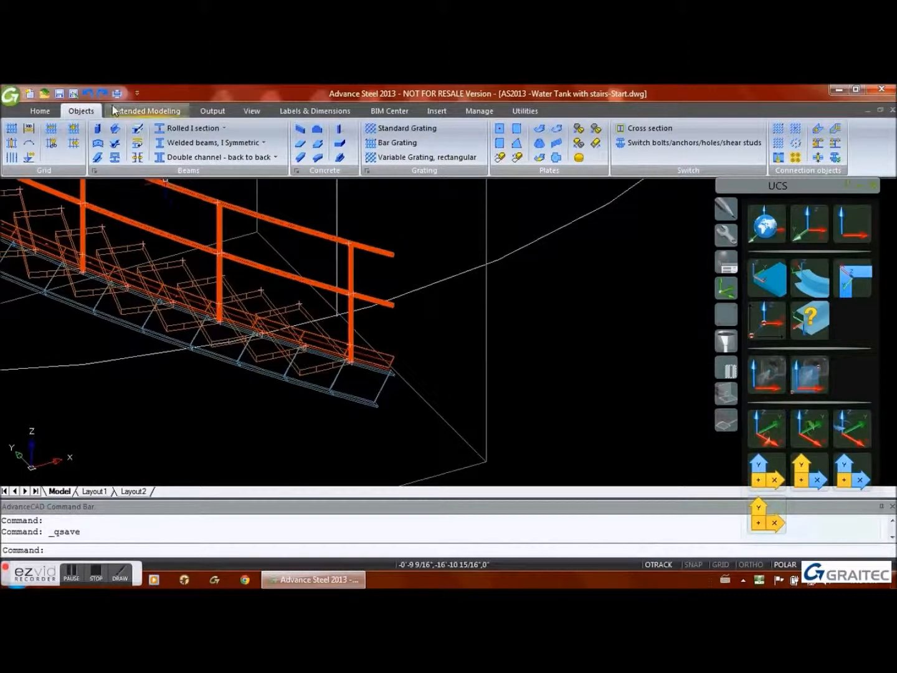
{"action": "left_click", "coordinate": [147, 110]}
{"action": "left_click", "coordinate": [25, 143]}
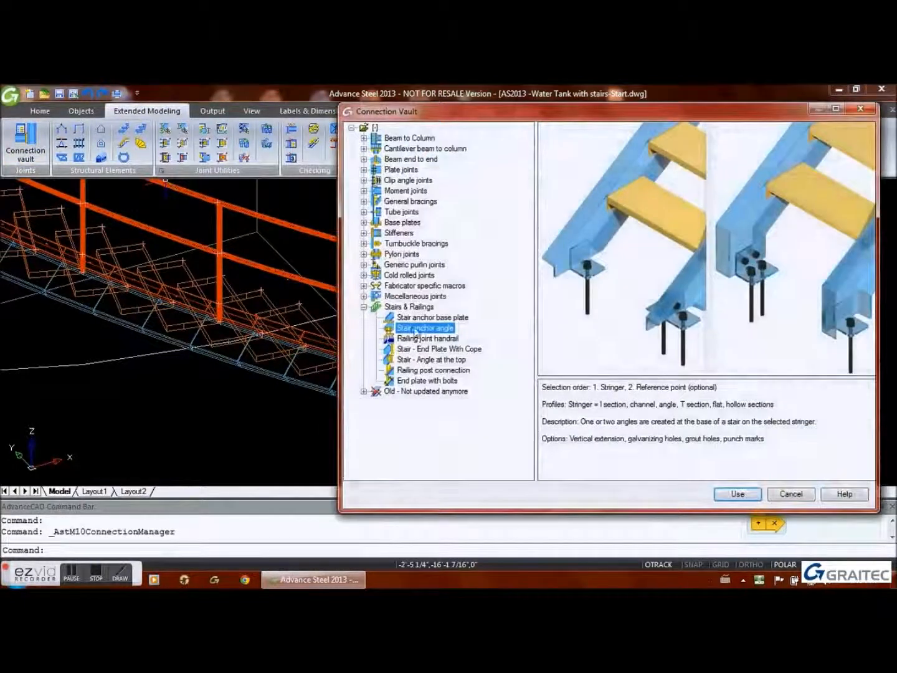
{"action": "left_click", "coordinate": [735, 492]}
{"action": "left_click", "coordinate": [366, 404]}
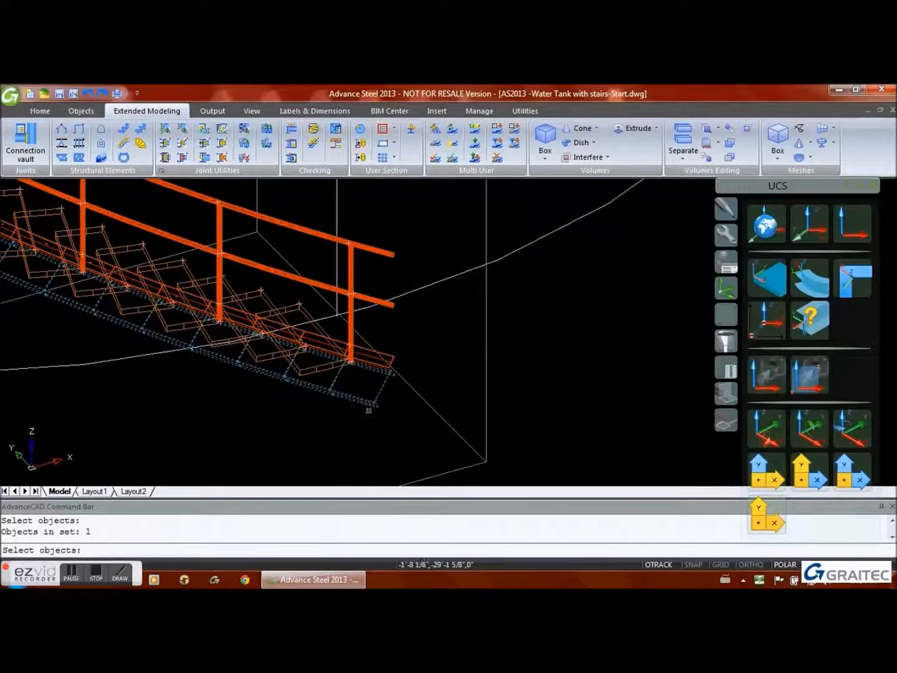
{"action": "key", "text": "Return"}
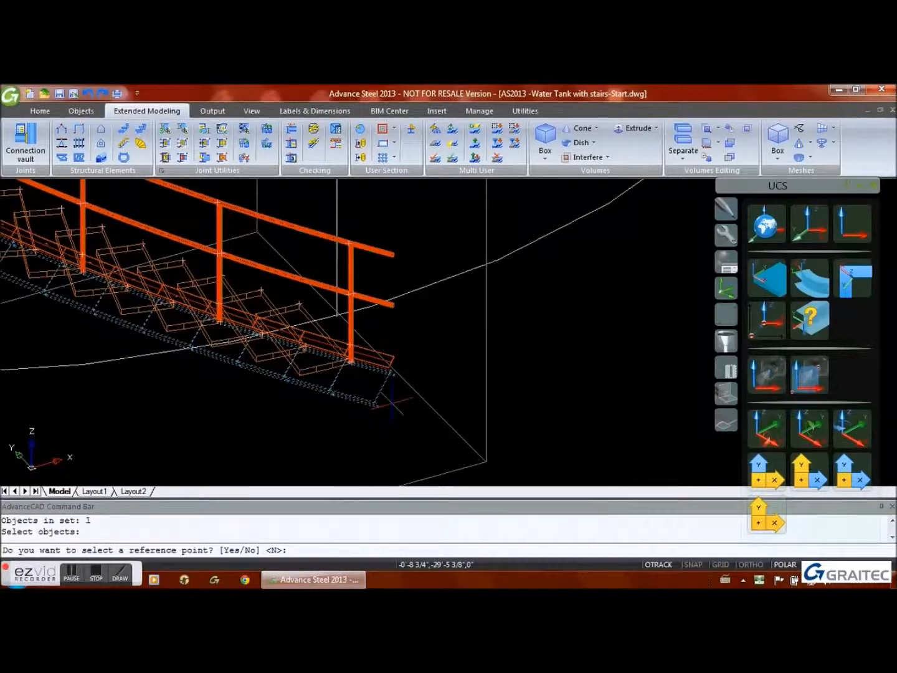
{"action": "key", "text": "Return"}
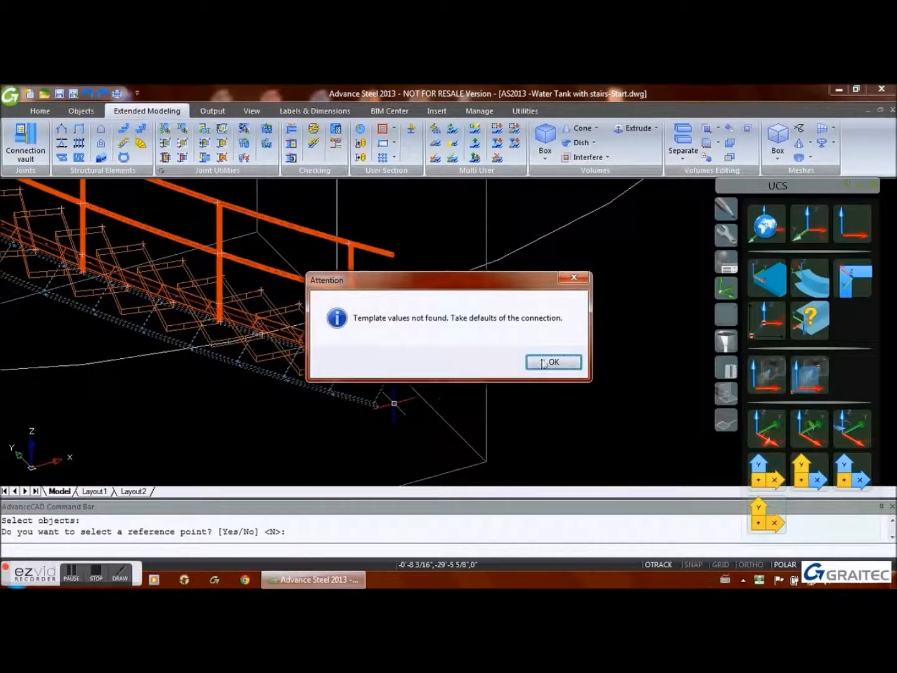
{"action": "left_click", "coordinate": [549, 360]}
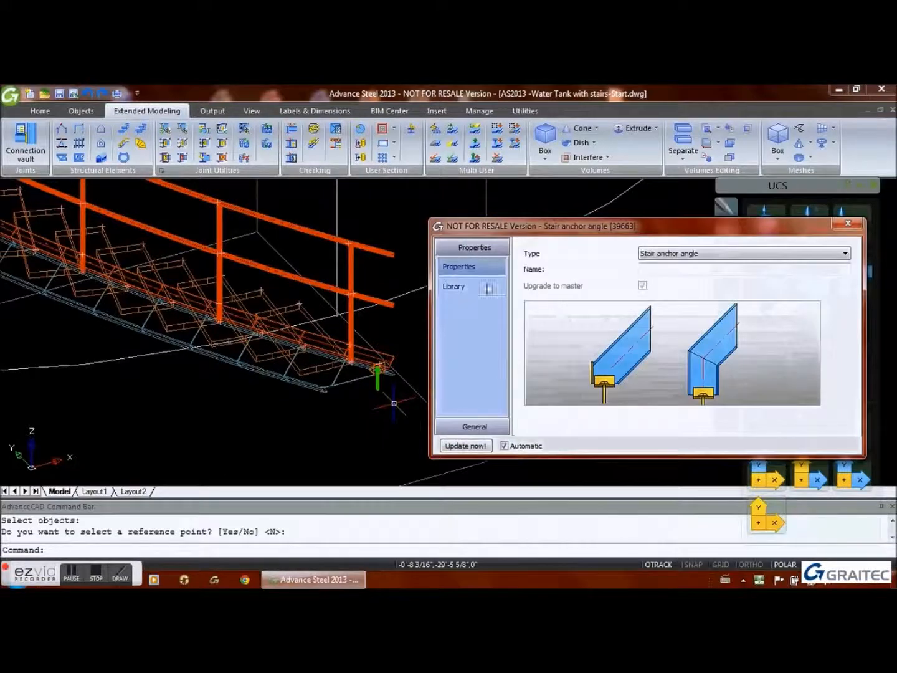
- Set the stair anchor's number of angles to single right
{"action": "left_click", "coordinate": [475, 426]}
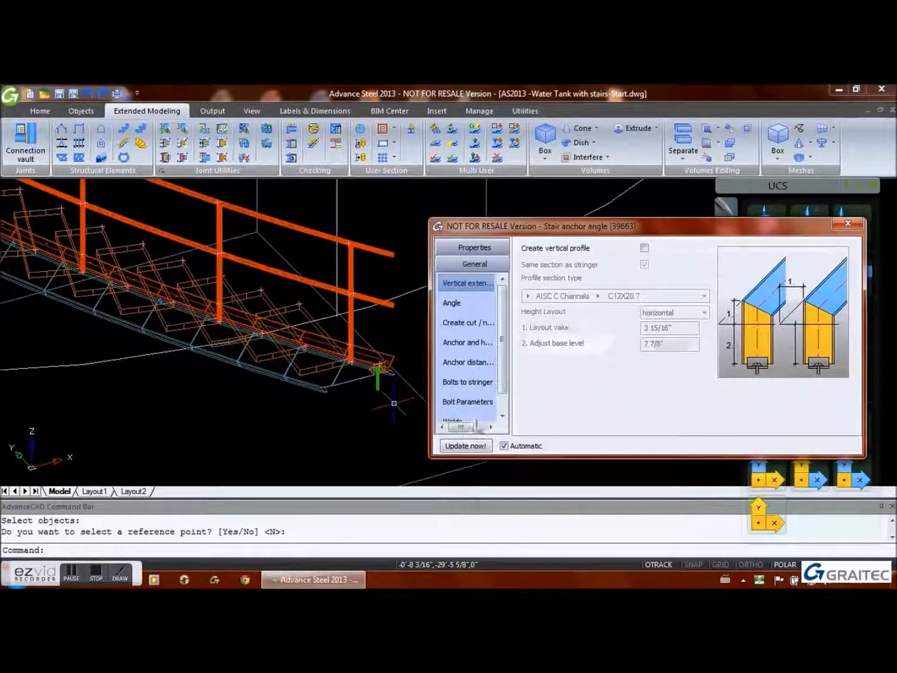
{"action": "left_click", "coordinate": [473, 305]}
{"action": "left_click", "coordinate": [647, 248]}
{"action": "left_click", "coordinate": [646, 267]}
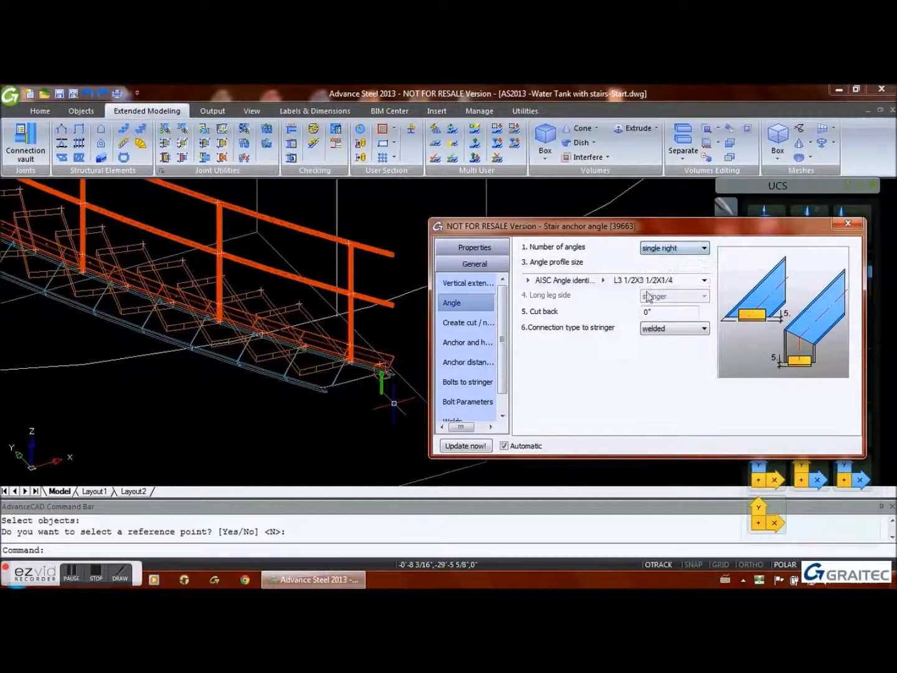
- Give the anchored stringer end a cut and nose plate with a 10" horizontal cut size, and close the connection properties
{"action": "left_click", "coordinate": [463, 327]}
{"action": "left_click", "coordinate": [672, 248]}
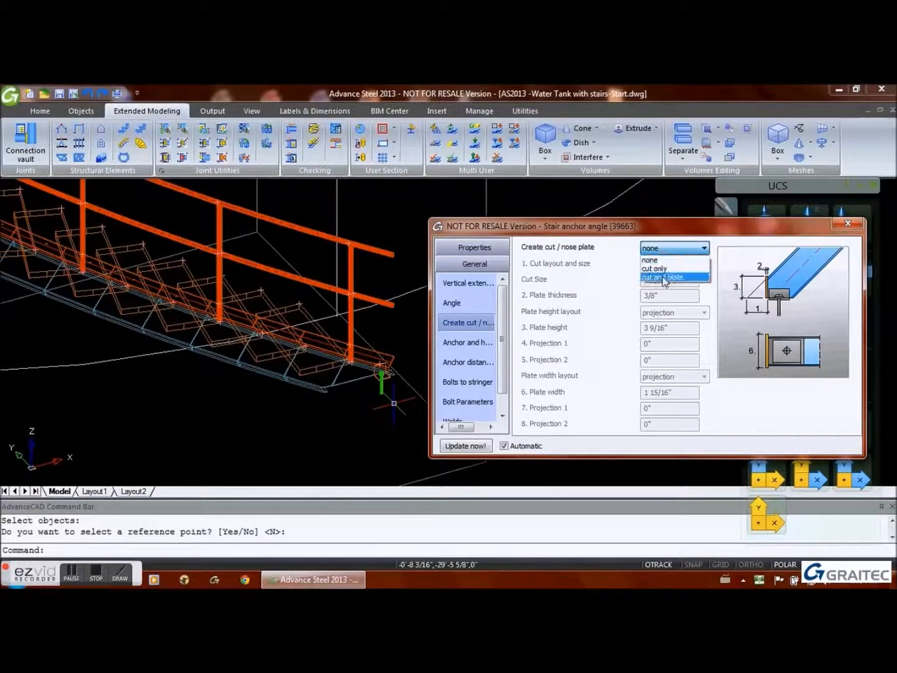
{"action": "left_click", "coordinate": [662, 276]}
{"action": "left_click", "coordinate": [676, 279]}
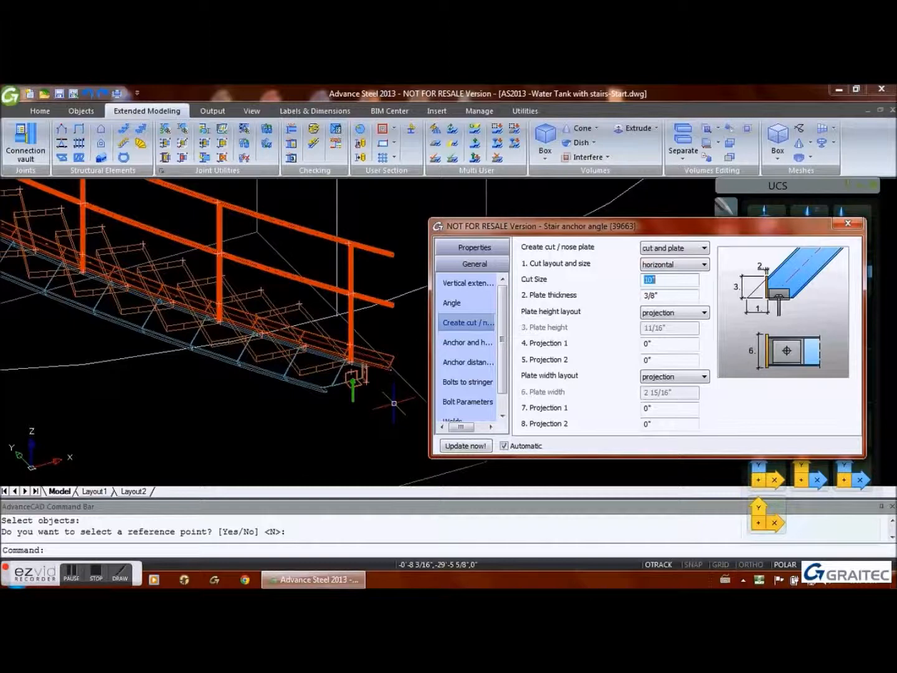
{"action": "left_click", "coordinate": [848, 224]}
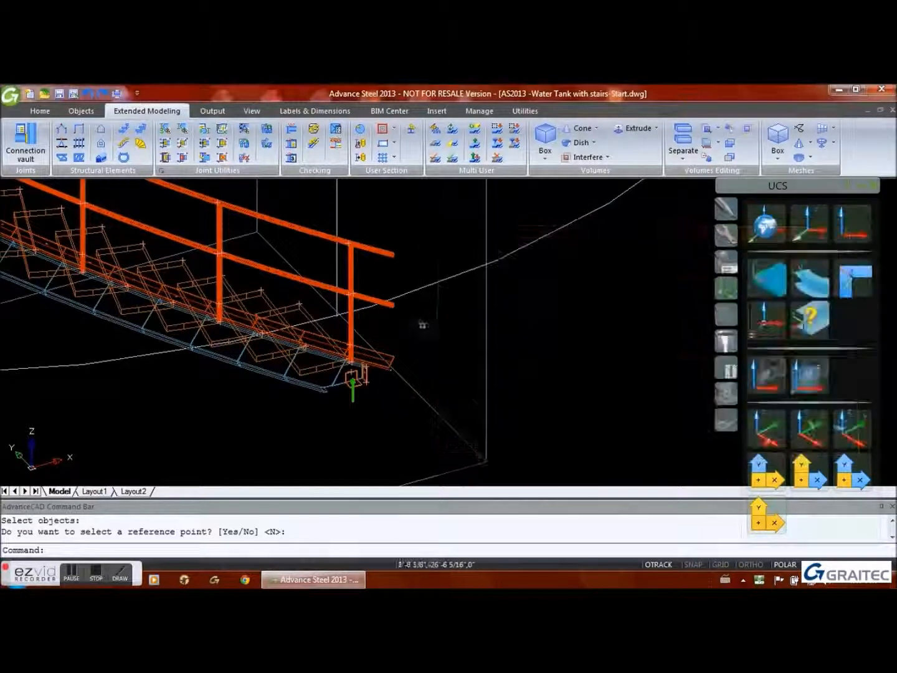